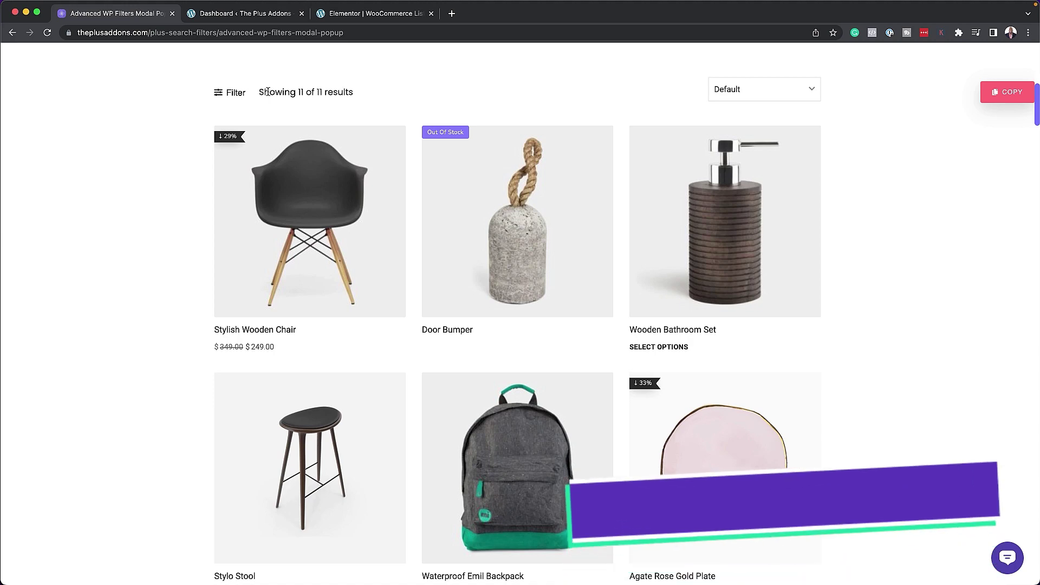
Open the shop's product filter and search the products for "nike".
{"action": "left_click", "coordinate": [224, 96]}
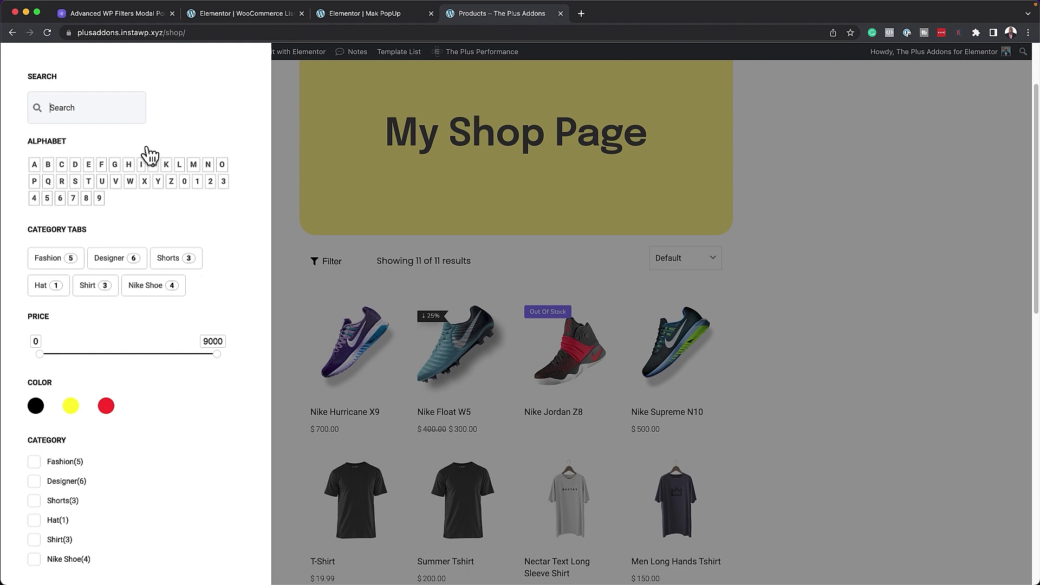
{"action": "left_click", "coordinate": [103, 108]}
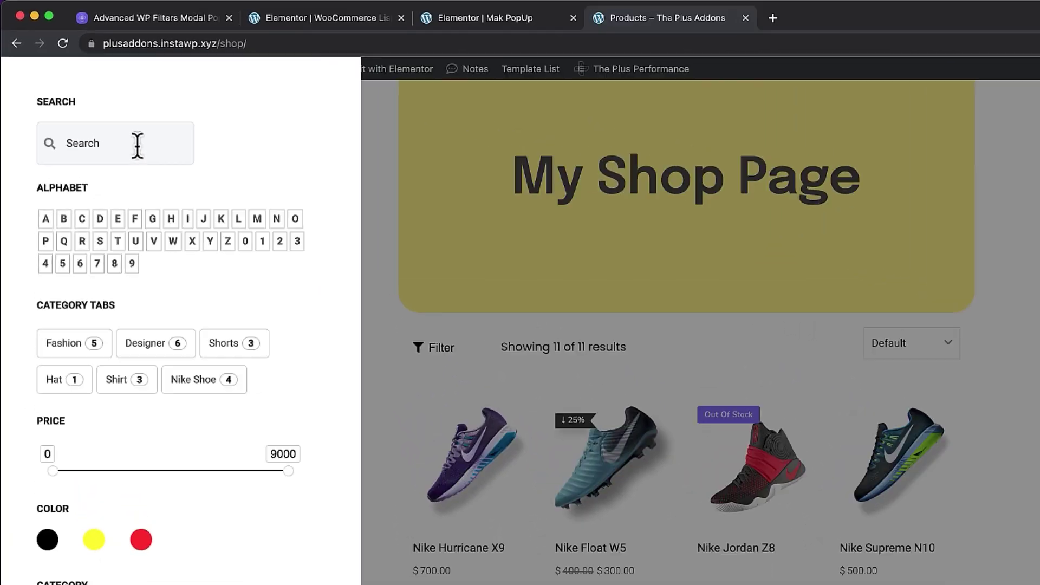
{"action": "type", "text": "nike"}
{"action": "key", "text": "Return"}
Try the alphabet filter with the letter N and the Fashion category filter, clearing all filters at the end.
{"action": "left_click", "coordinate": [277, 221]}
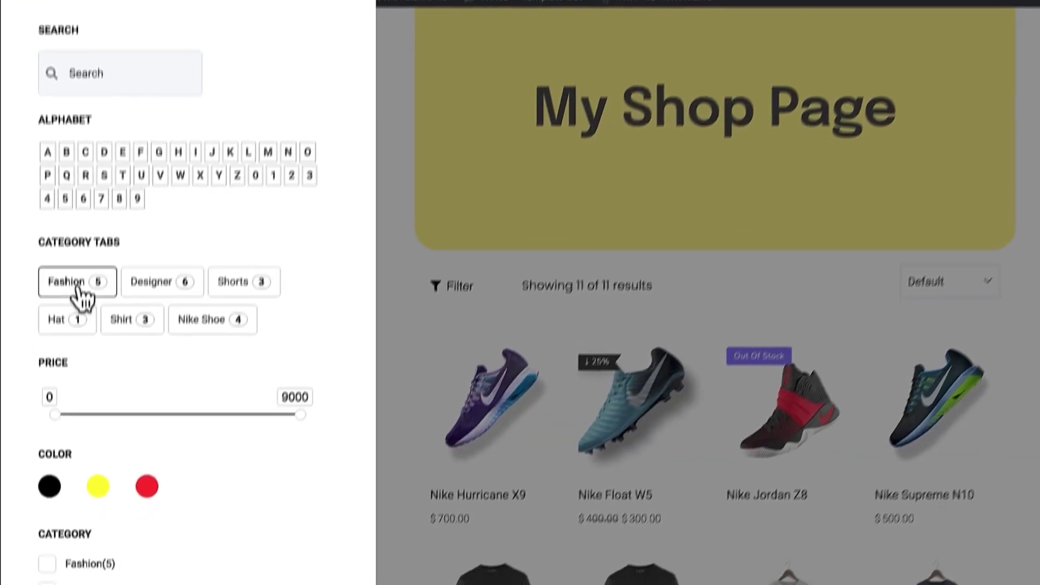
{"action": "left_click", "coordinate": [80, 353]}
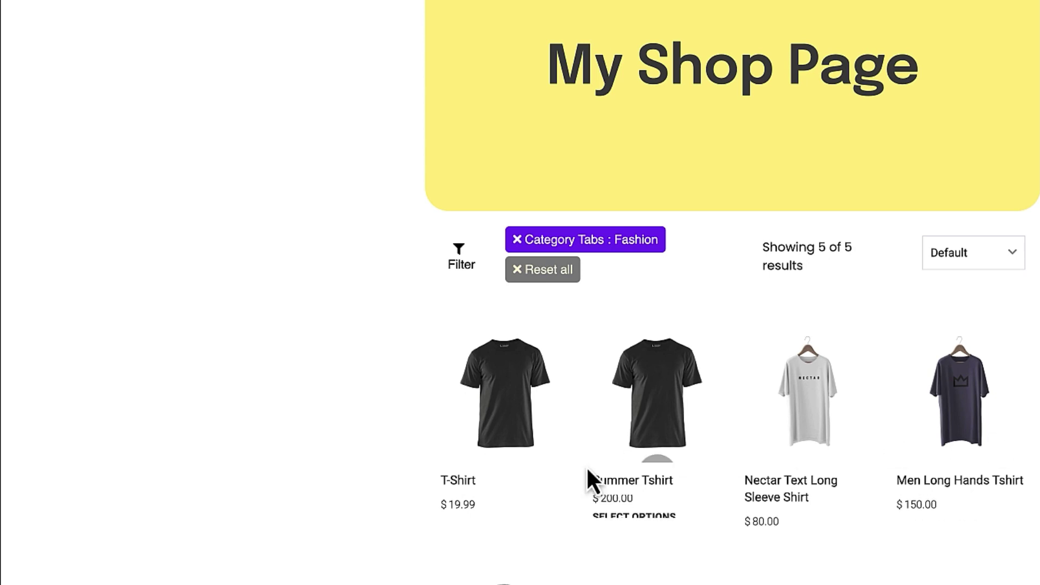
{"action": "left_click", "coordinate": [547, 268]}
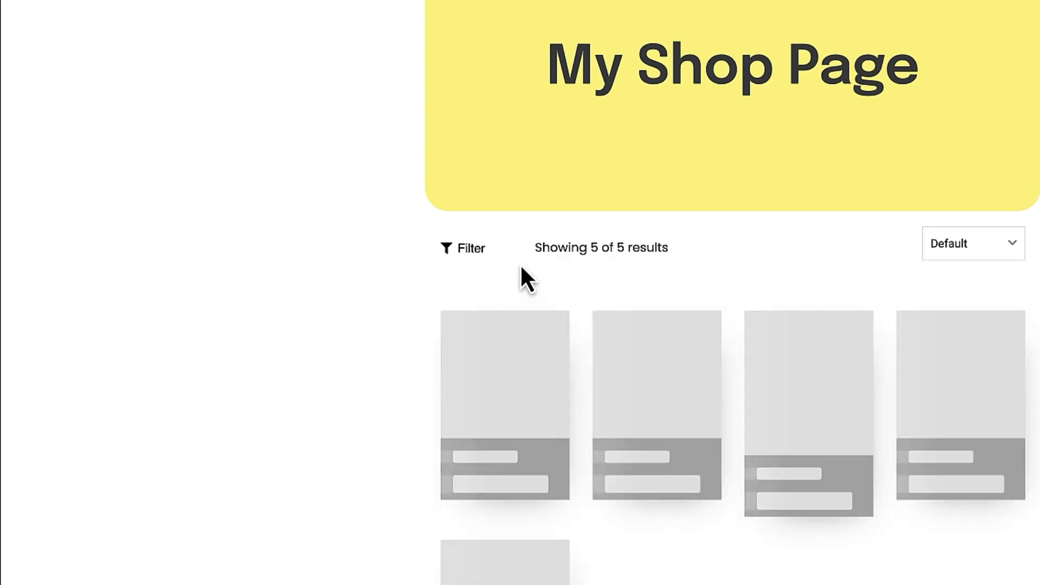
Limit the price filter to $0 - $1437 and look through the filtered products.
{"action": "left_click", "coordinate": [467, 250]}
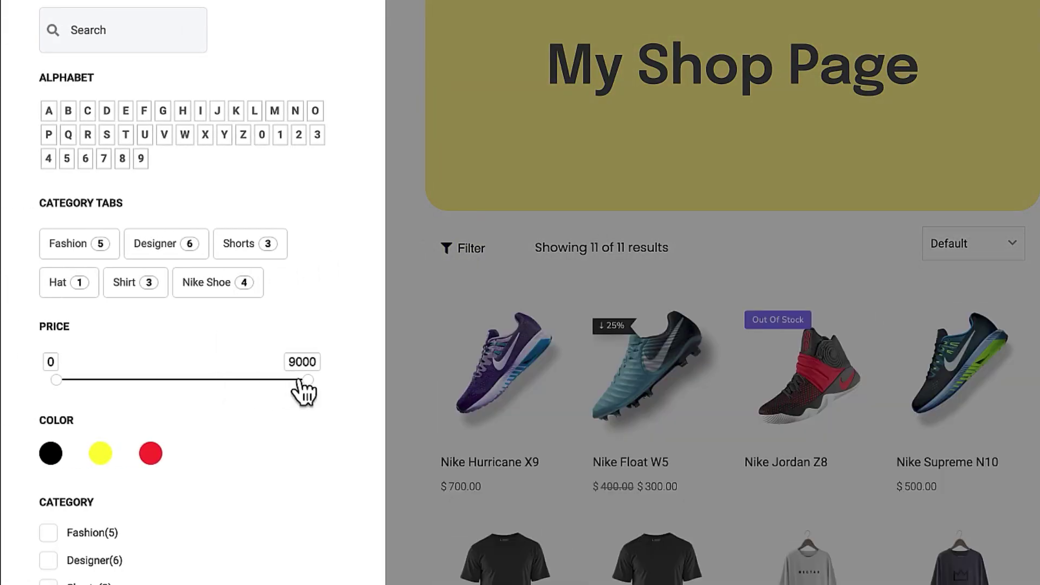
{"action": "left_click_drag", "start_coordinate": [307, 380], "coordinate": [96, 391]}
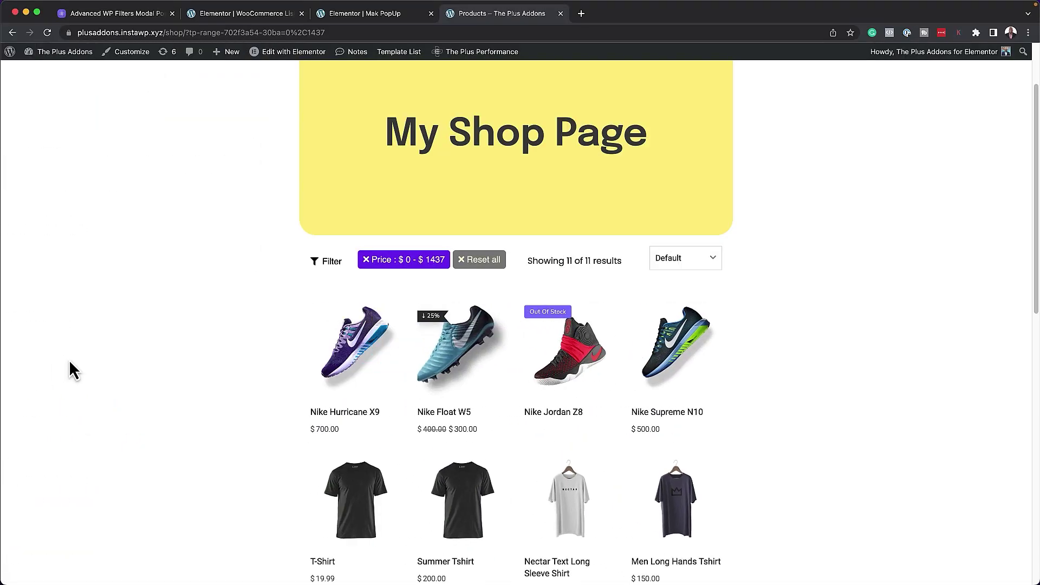
{"action": "scroll", "coordinate": [277, 397], "scroll_direction": "down", "scroll_amount": 8}
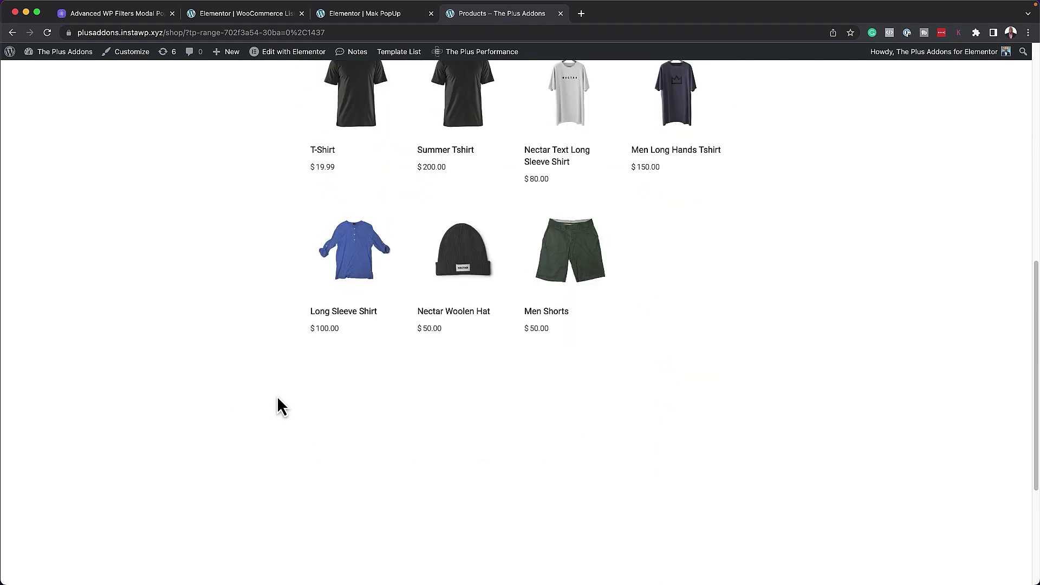
{"action": "scroll", "coordinate": [278, 399], "scroll_direction": "up", "scroll_amount": 8}
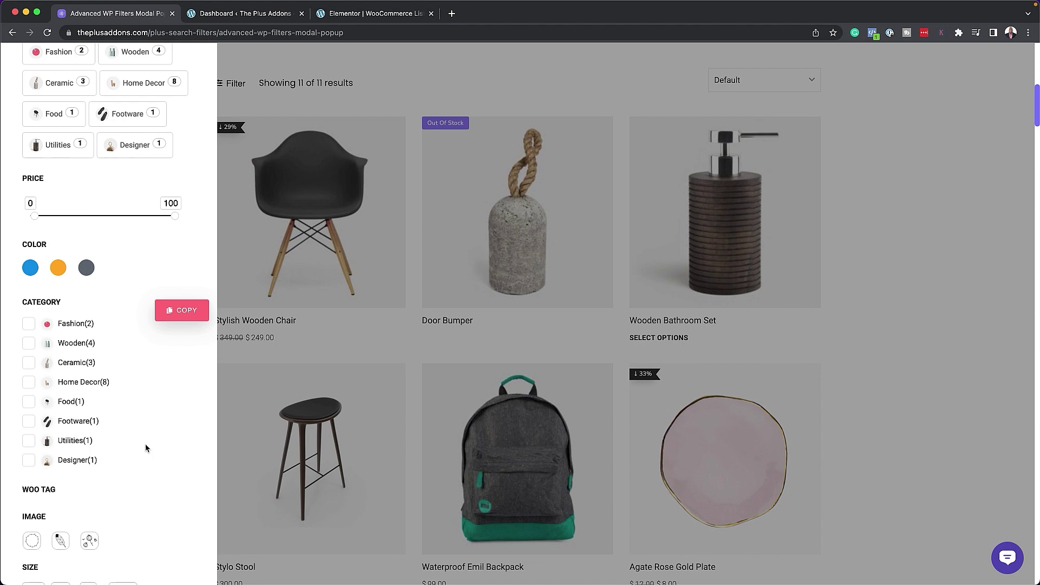
Examine the remaining filters in the demo's filter panel, from category to date, and try the star rating filter.
{"action": "scroll", "coordinate": [145, 444], "scroll_direction": "down", "scroll_amount": 3}
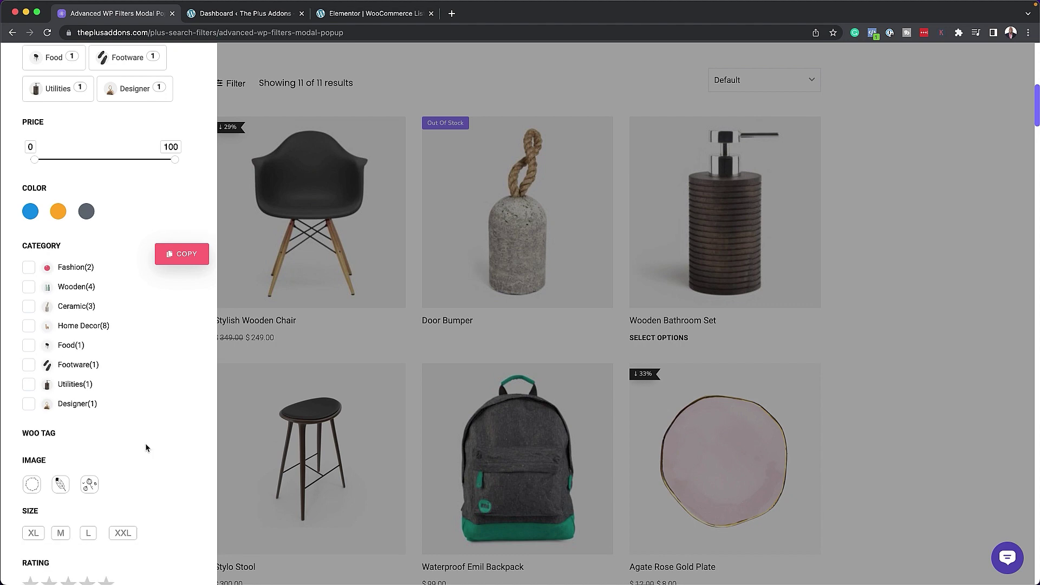
{"action": "scroll", "coordinate": [145, 443], "scroll_direction": "down", "scroll_amount": 2}
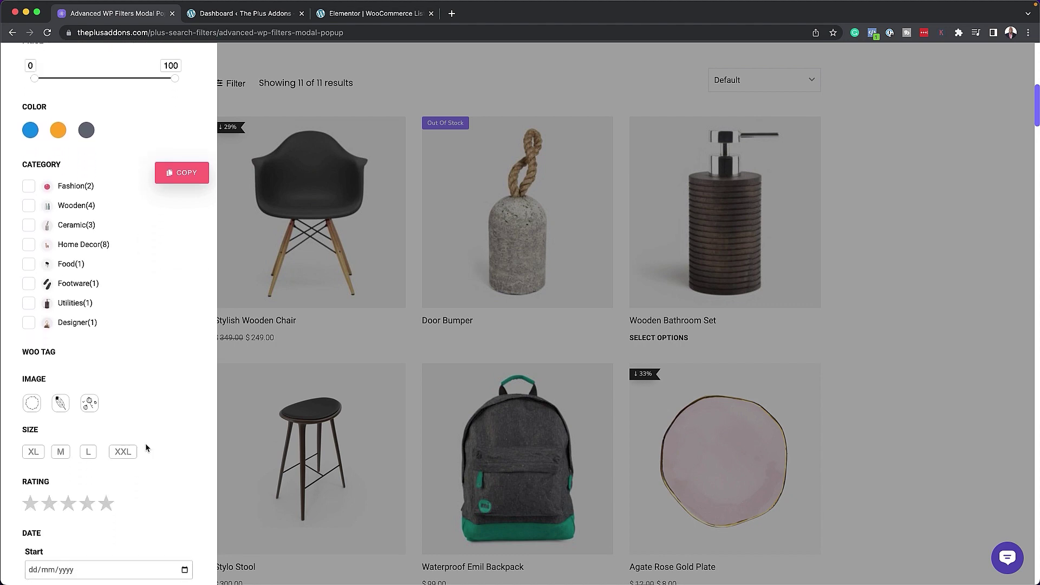
{"action": "scroll", "coordinate": [61, 460], "scroll_direction": "down", "scroll_amount": 1}
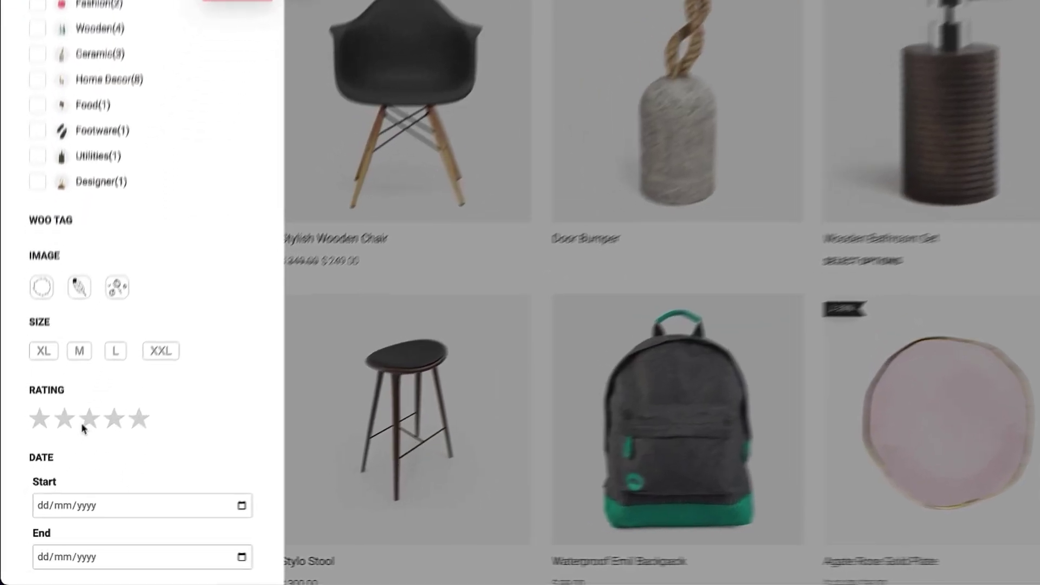
{"action": "left_click", "coordinate": [65, 490]}
{"action": "scroll", "coordinate": [84, 425], "scroll_direction": "down", "scroll_amount": 1}
{"action": "left_click", "coordinate": [87, 397]}
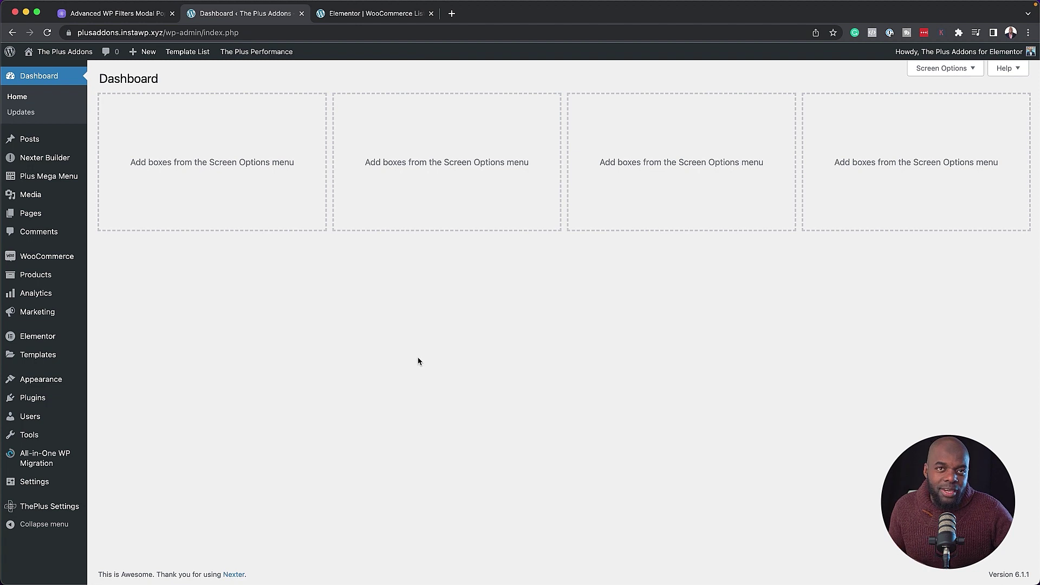
Find the WP Search Filters widget in ThePlus Settings by searching for "filter", and enable it.
{"action": "mouse_move", "coordinate": [71, 340]}
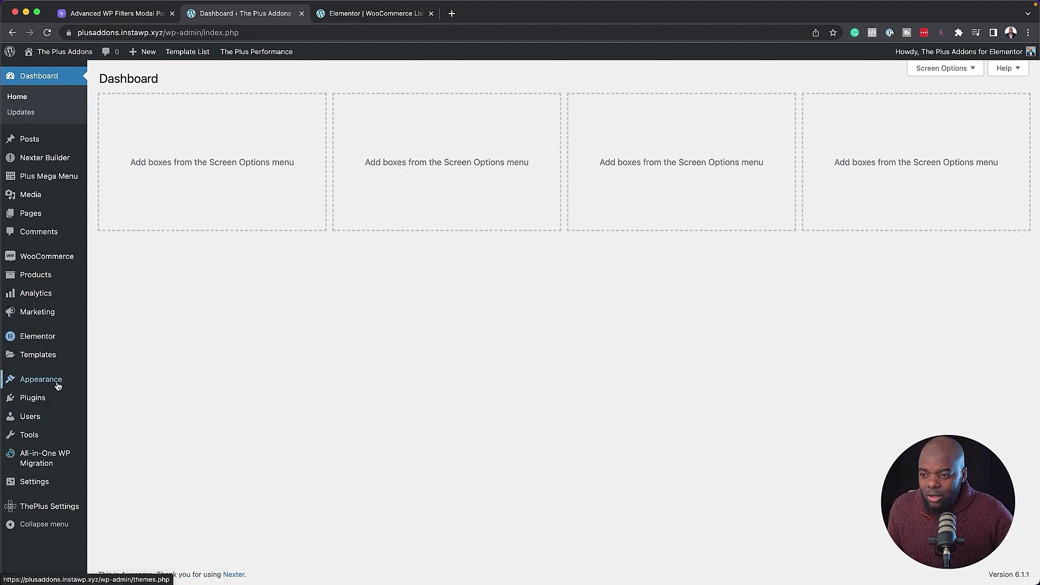
{"action": "left_click", "coordinate": [52, 508]}
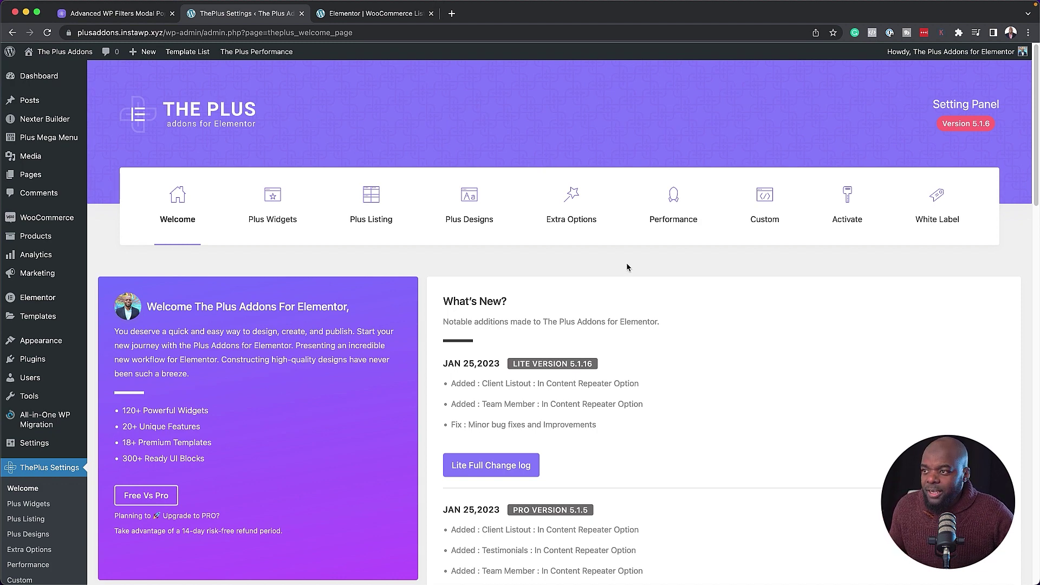
{"action": "left_click", "coordinate": [273, 200]}
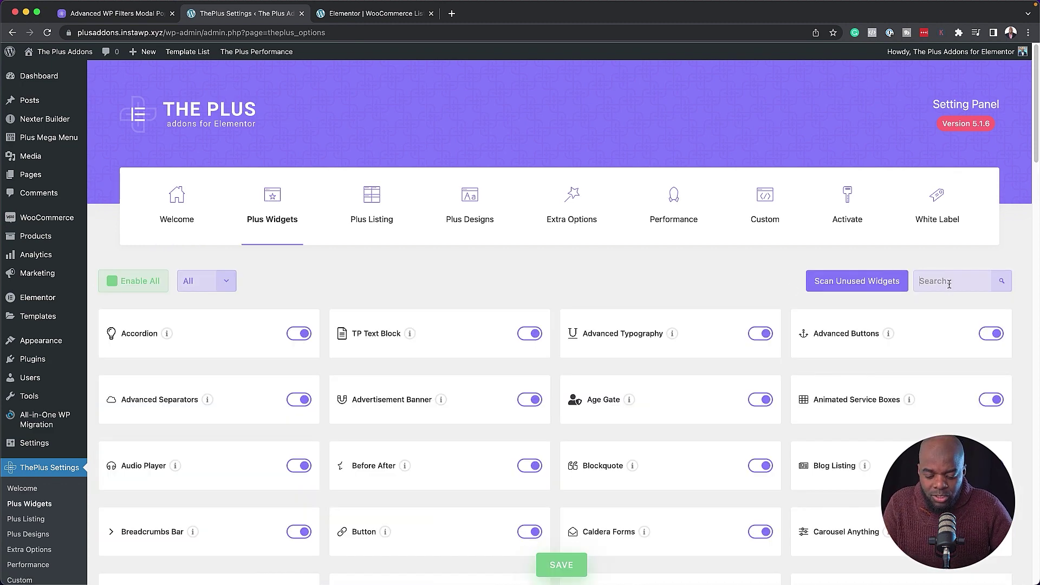
{"action": "left_click", "coordinate": [950, 282]}
{"action": "type", "text": "filter"}
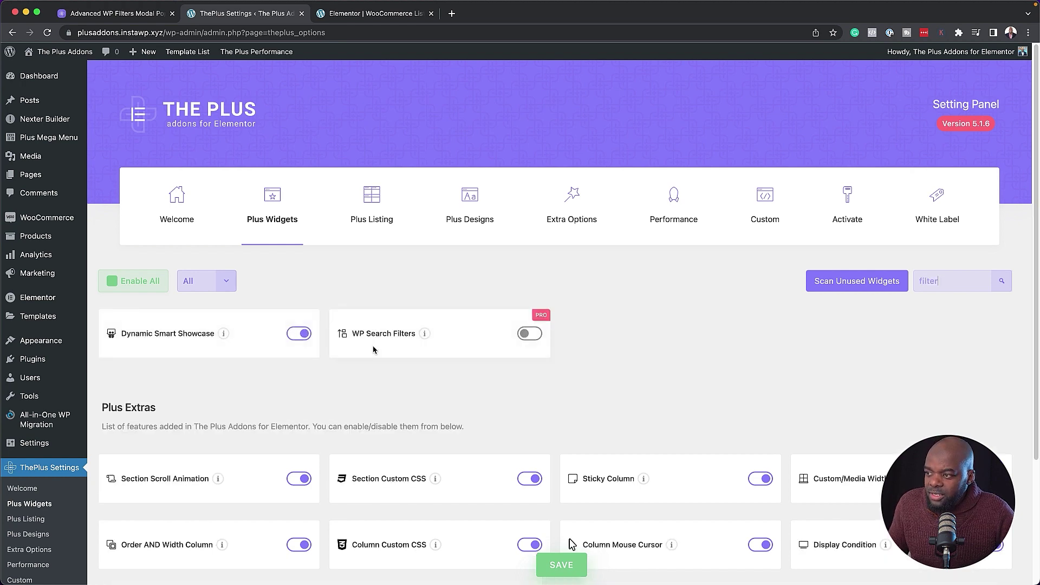
{"action": "left_click", "coordinate": [535, 335]}
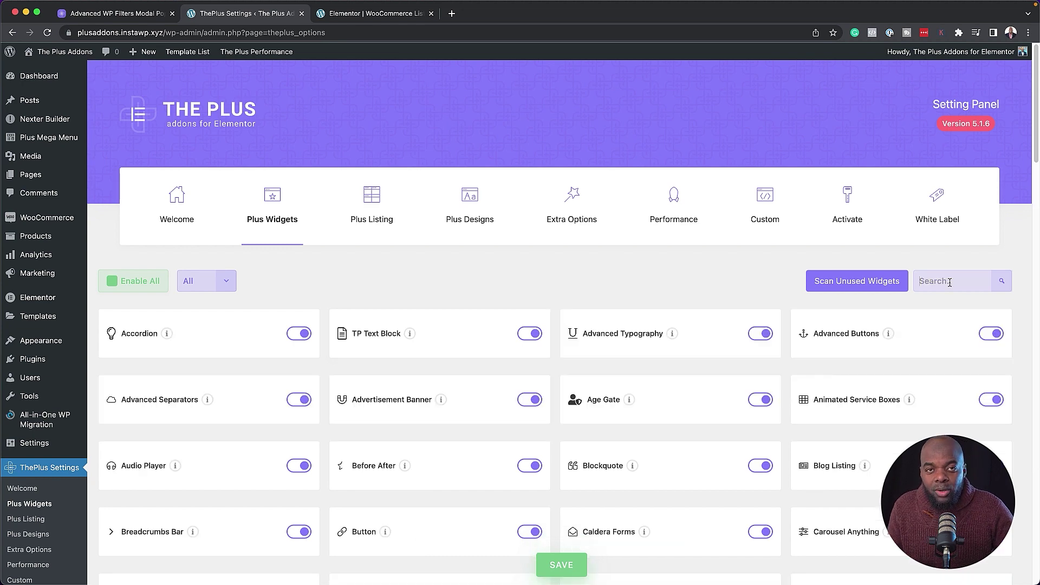
Look up the listing and popup widgets, enable Popup Builder and save the widget settings.
{"action": "type", "text": "listi"}
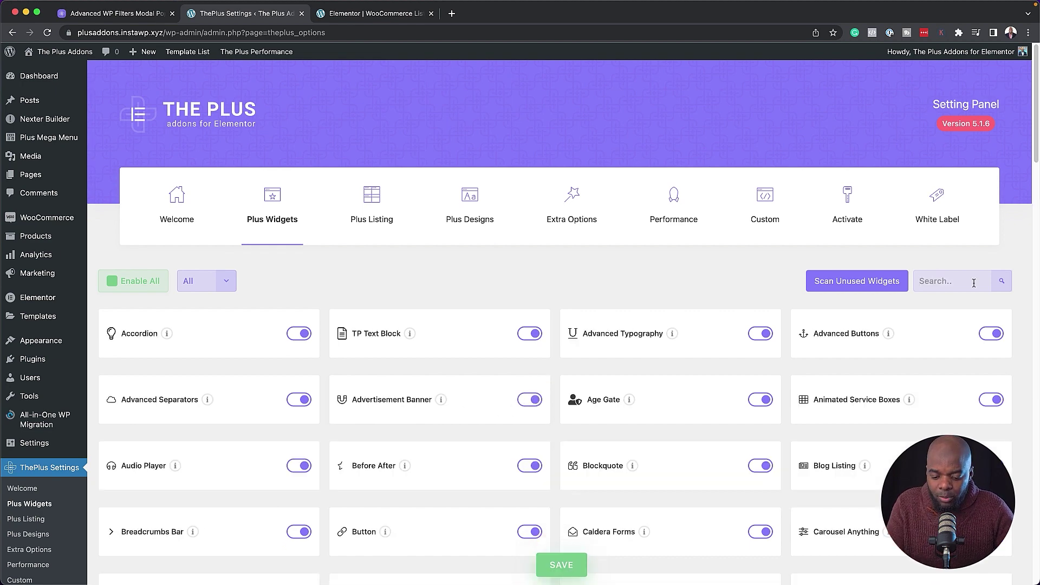
{"action": "type", "text": "up"}
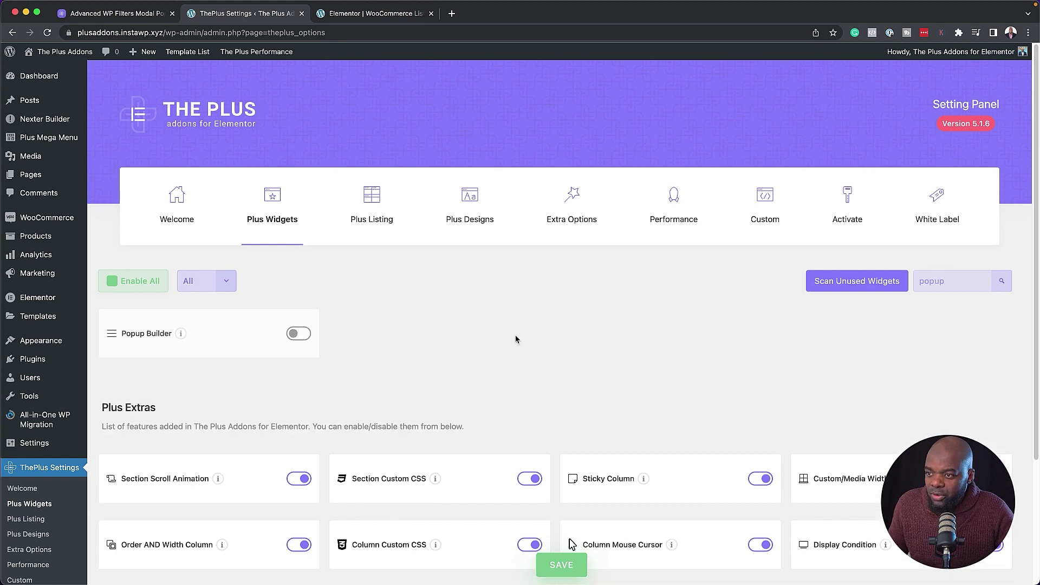
{"action": "left_click", "coordinate": [299, 334]}
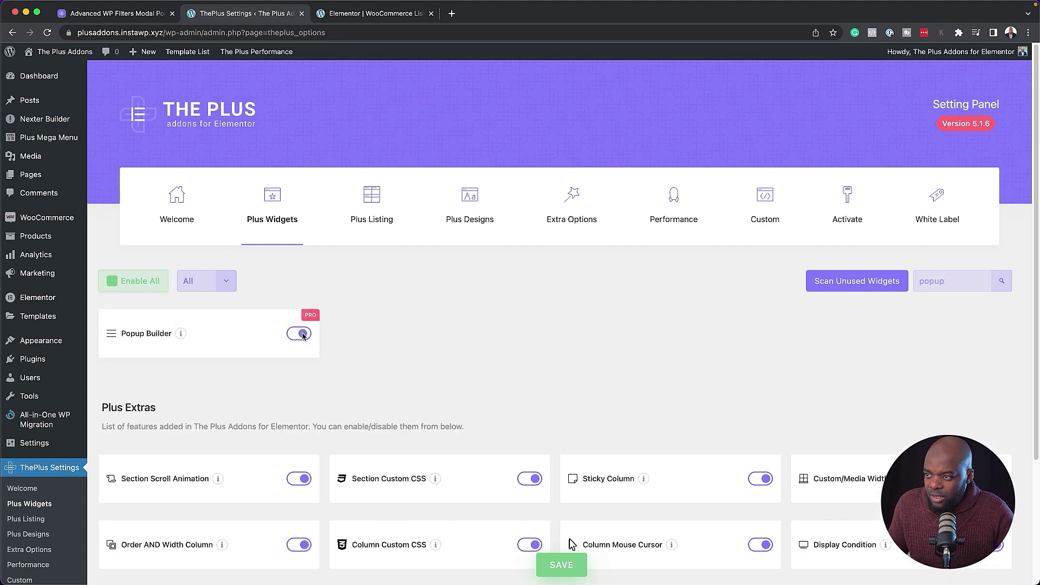
{"action": "left_click", "coordinate": [566, 569]}
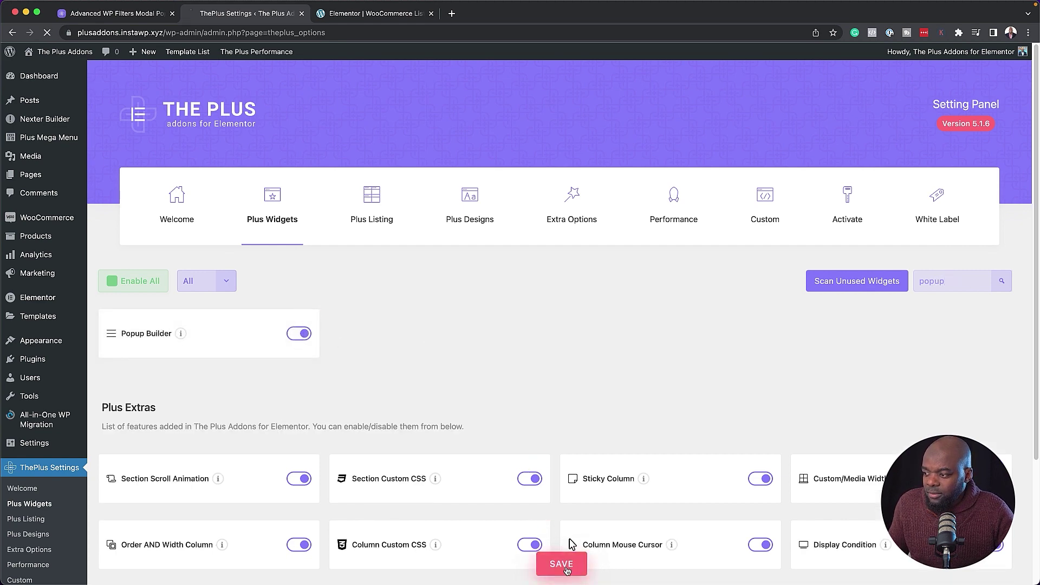
Turn on WooCommerce Swatches in the extra options of ThePlus Settings.
{"action": "left_click", "coordinate": [575, 198]}
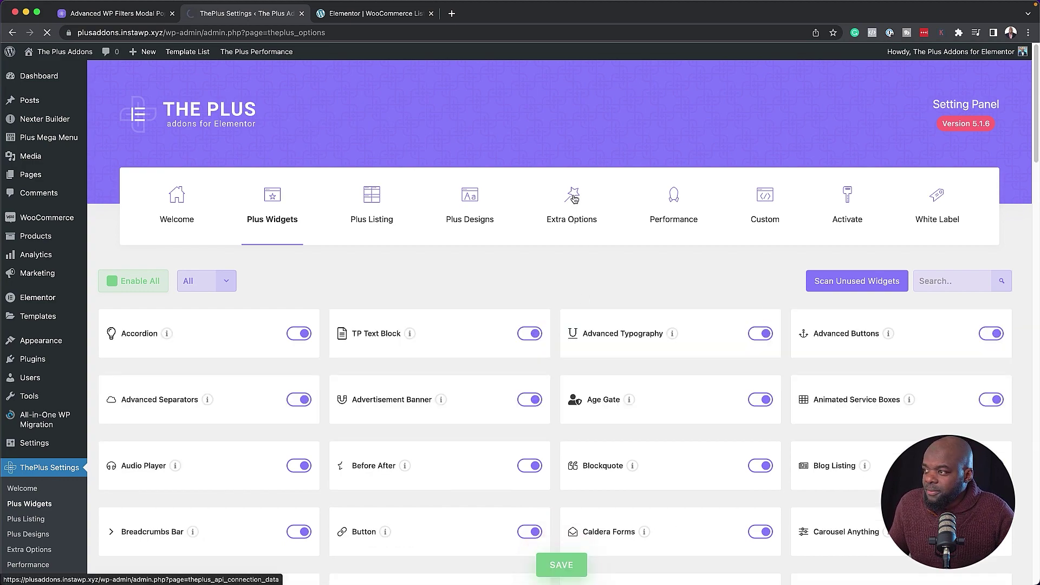
{"action": "scroll", "coordinate": [592, 383], "scroll_direction": "down", "scroll_amount": 8}
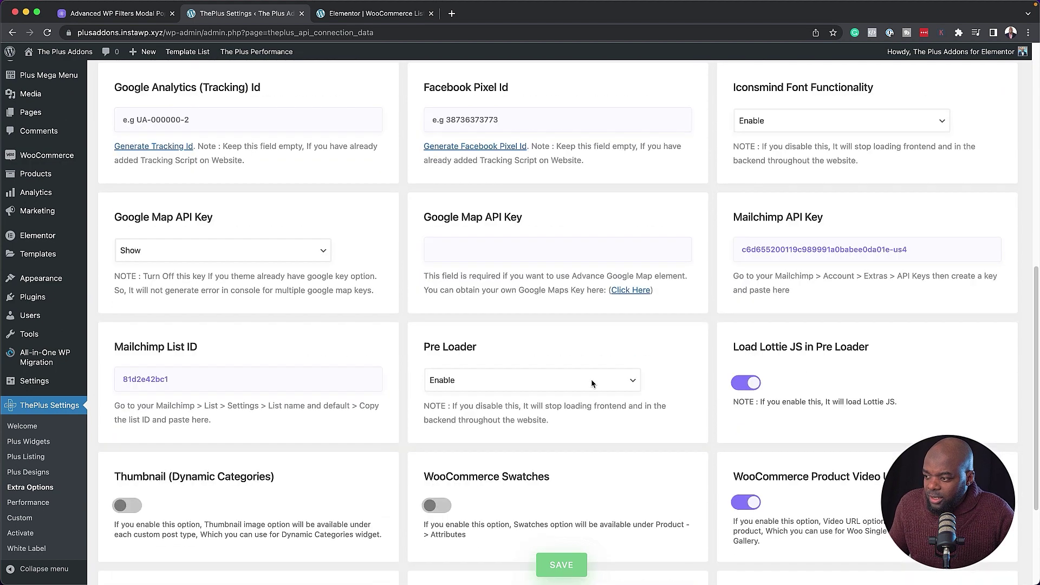
{"action": "scroll", "coordinate": [592, 383], "scroll_direction": "down", "scroll_amount": 2}
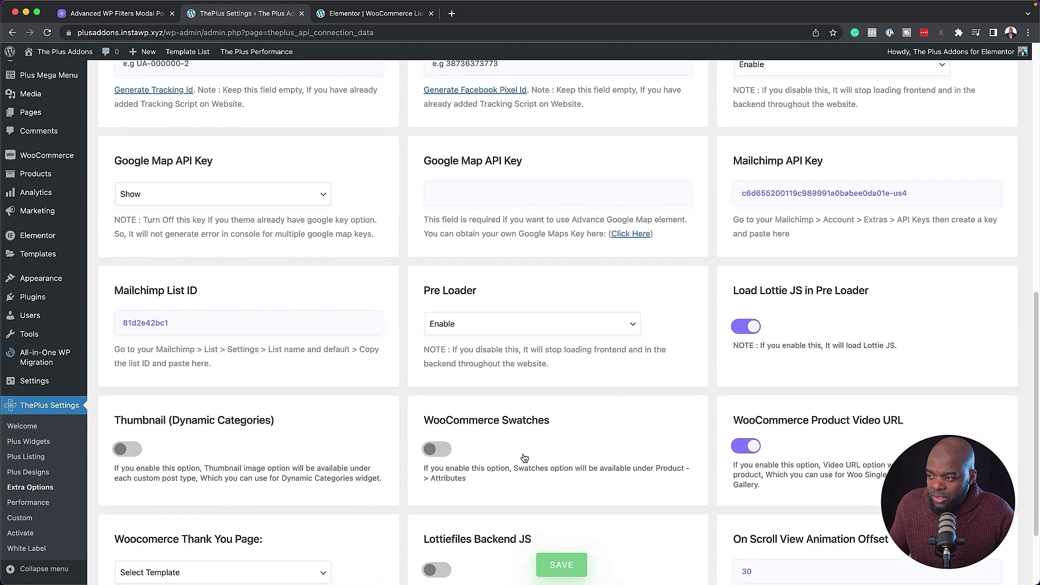
{"action": "left_click", "coordinate": [446, 451]}
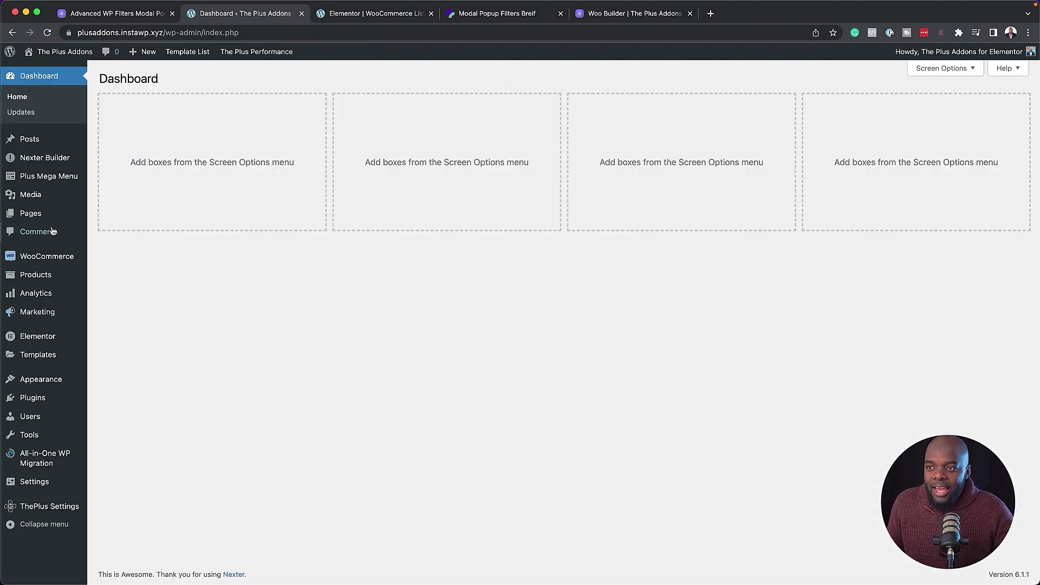
Open the Nike Float W5 product for editing and examine the attributes in its product data.
{"action": "mouse_move", "coordinate": [67, 280]}
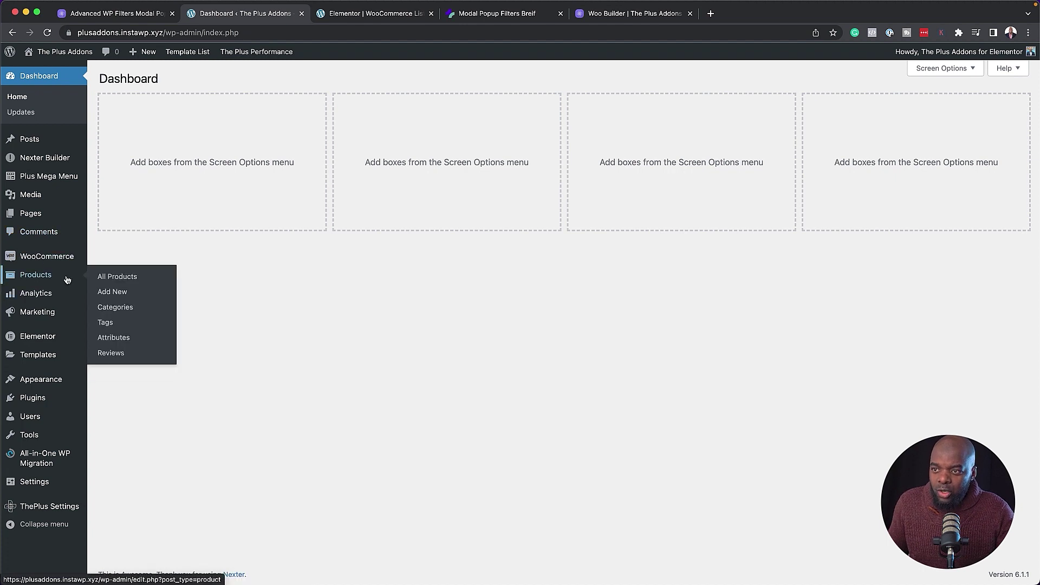
{"action": "left_click", "coordinate": [37, 276]}
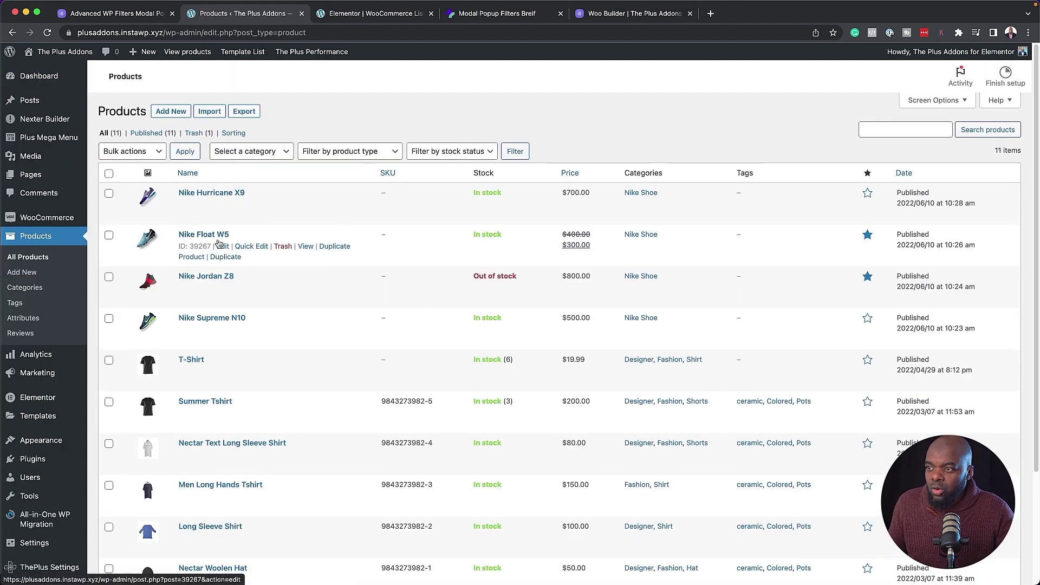
{"action": "left_click", "coordinate": [223, 246]}
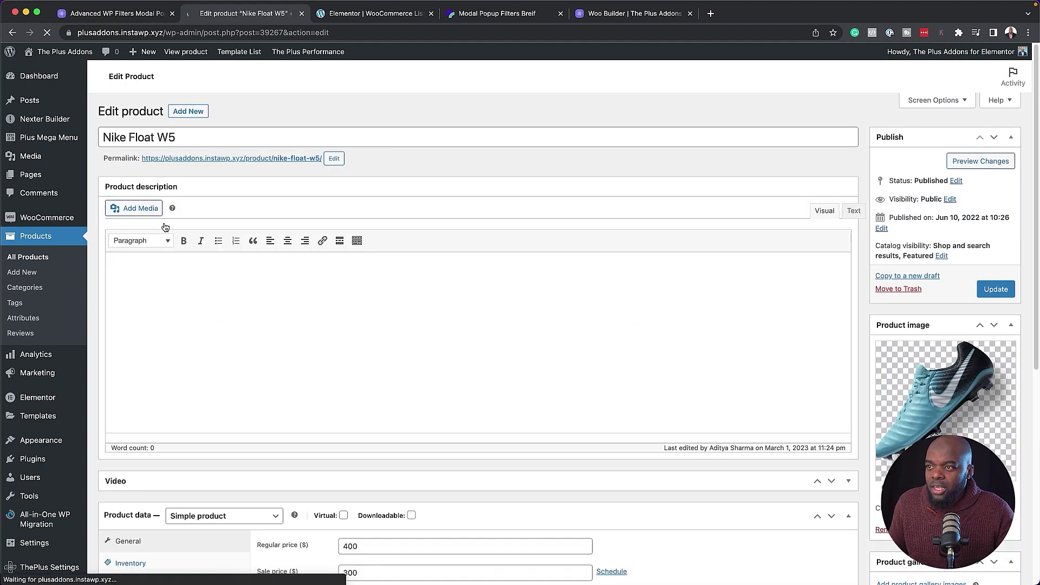
{"action": "scroll", "coordinate": [210, 355], "scroll_direction": "down", "scroll_amount": 5}
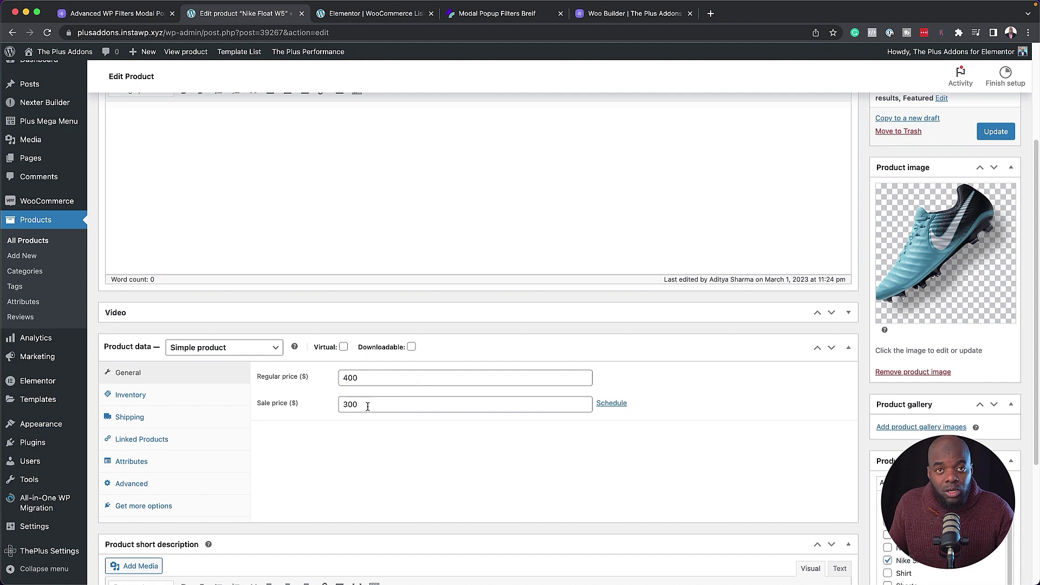
{"action": "left_click", "coordinate": [165, 462]}
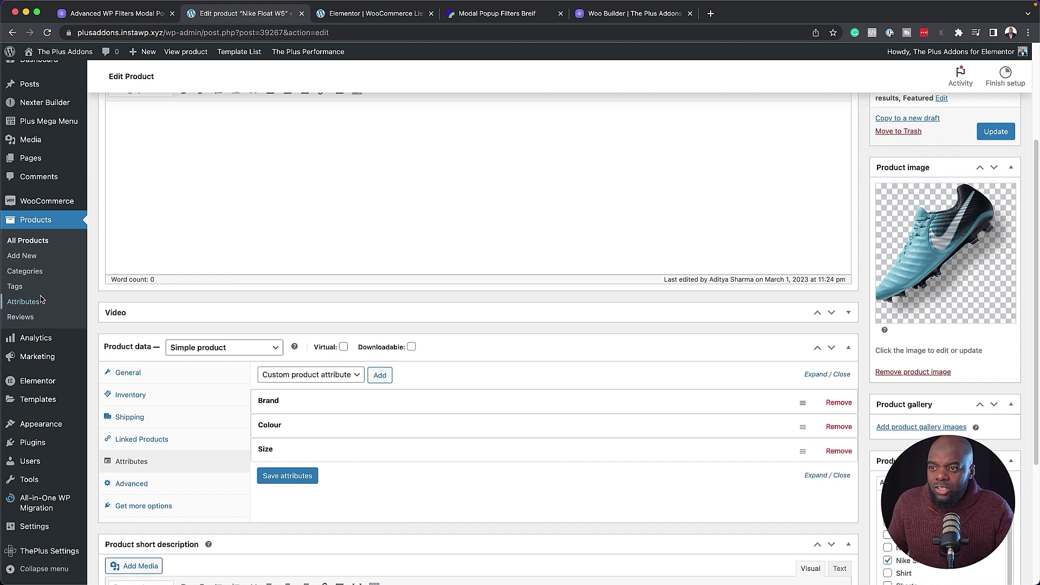
Create a product attribute named Texture with the type Image.
{"action": "left_click", "coordinate": [23, 302]}
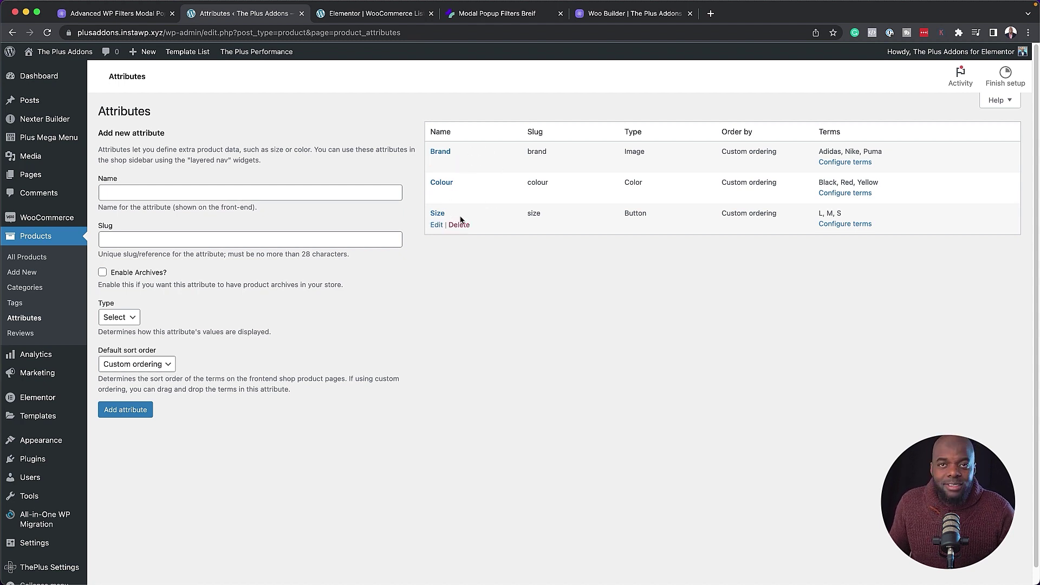
{"action": "left_click", "coordinate": [270, 192]}
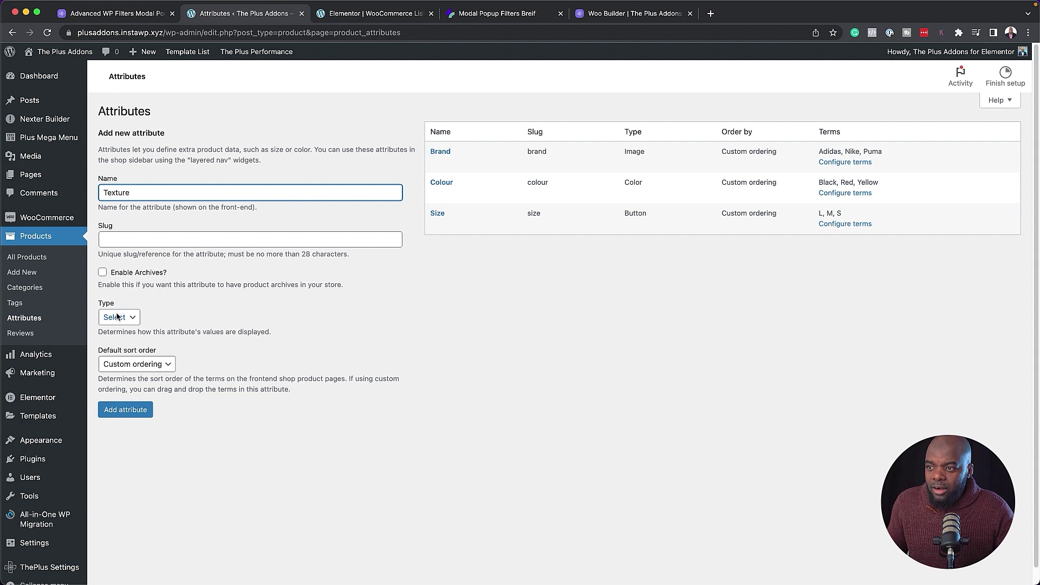
{"action": "left_click", "coordinate": [133, 321]}
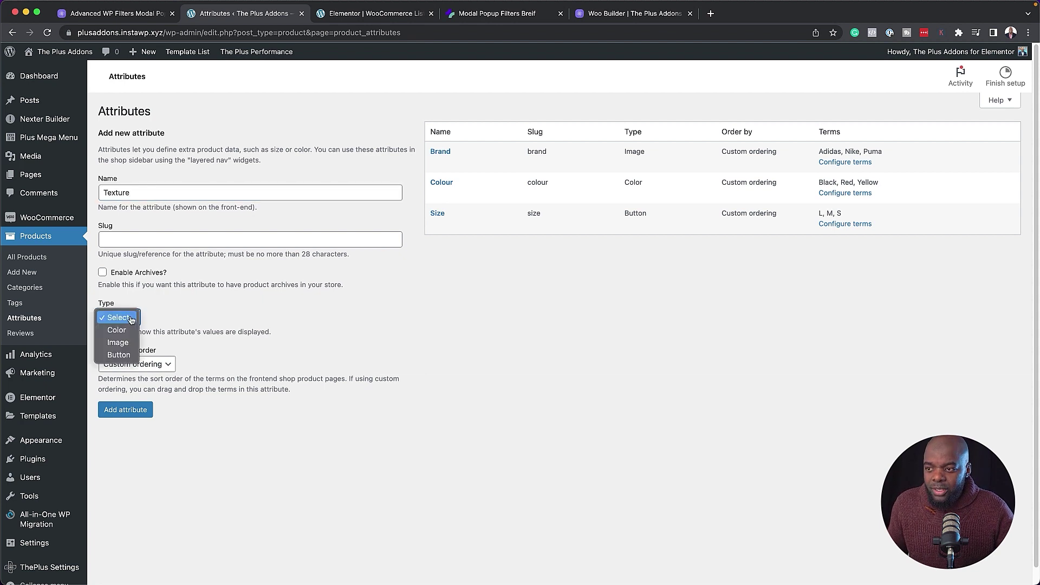
{"action": "left_click", "coordinate": [130, 342]}
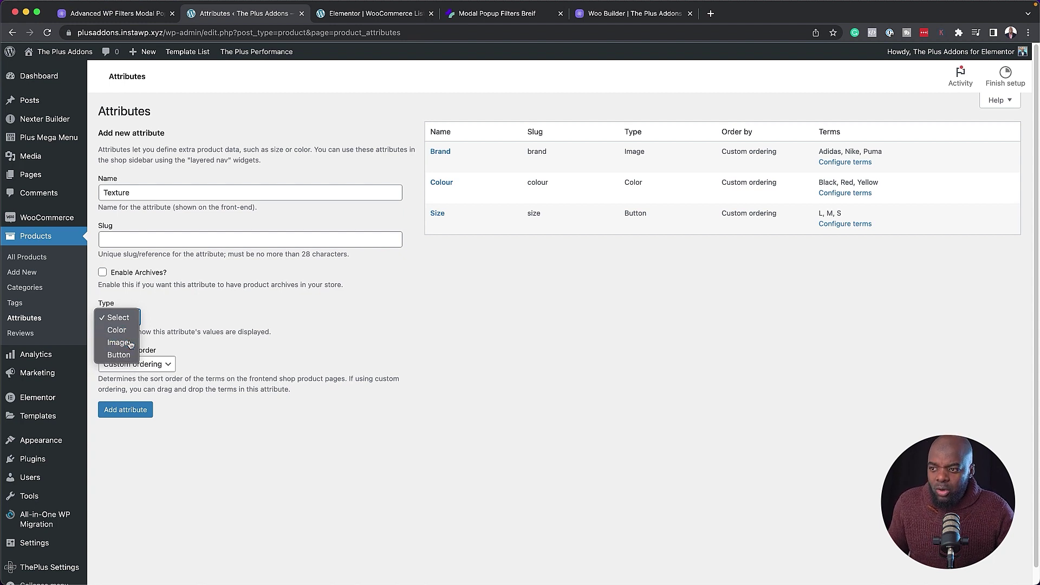
{"action": "left_click", "coordinate": [130, 410]}
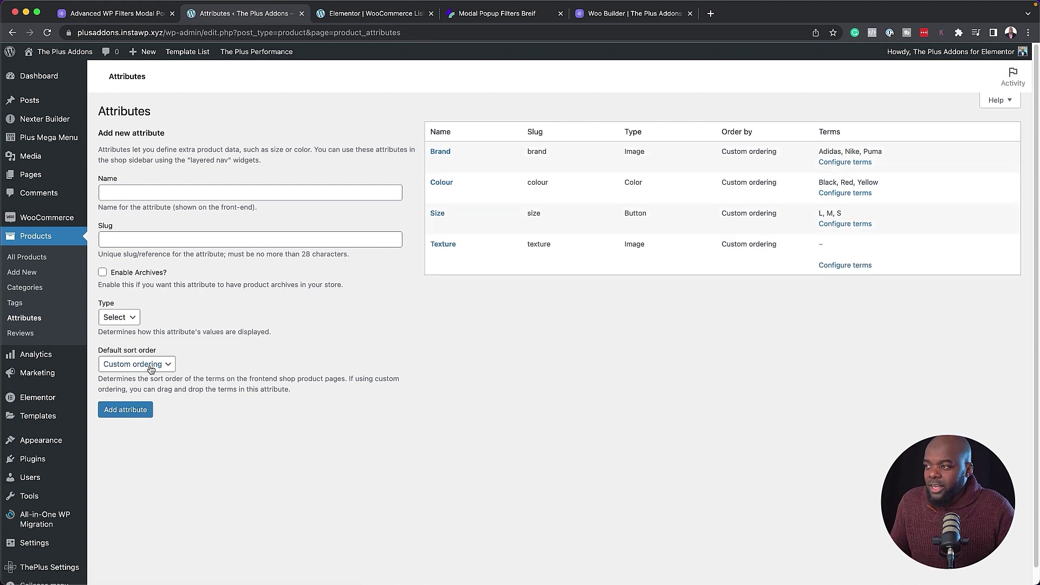
Add a Marble term to the Texture attribute, uploading the two newest desktop screenshots and using the white marble one as its image.
{"action": "left_click", "coordinate": [857, 265]}
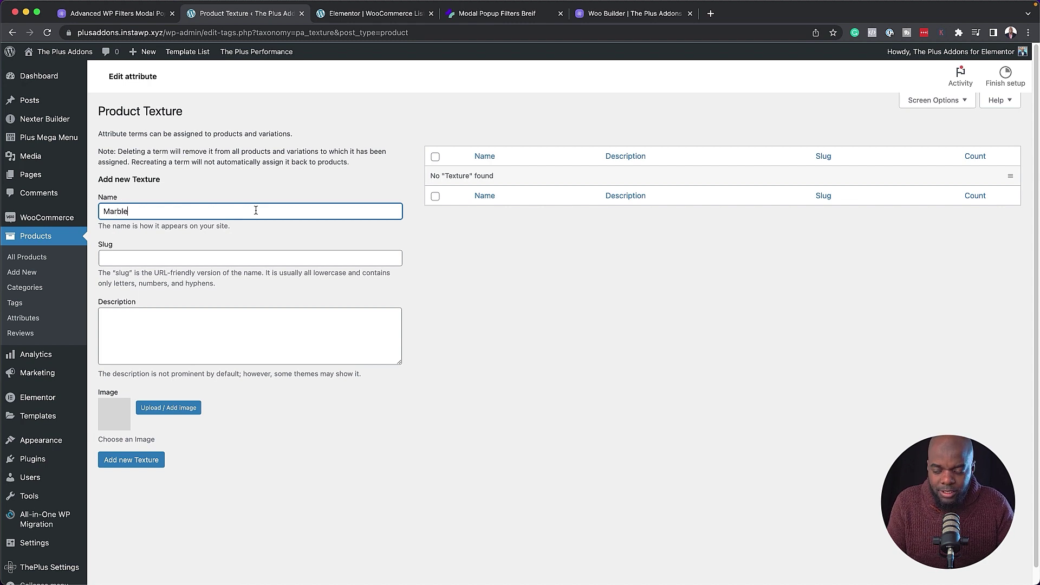
{"action": "left_click", "coordinate": [263, 332]}
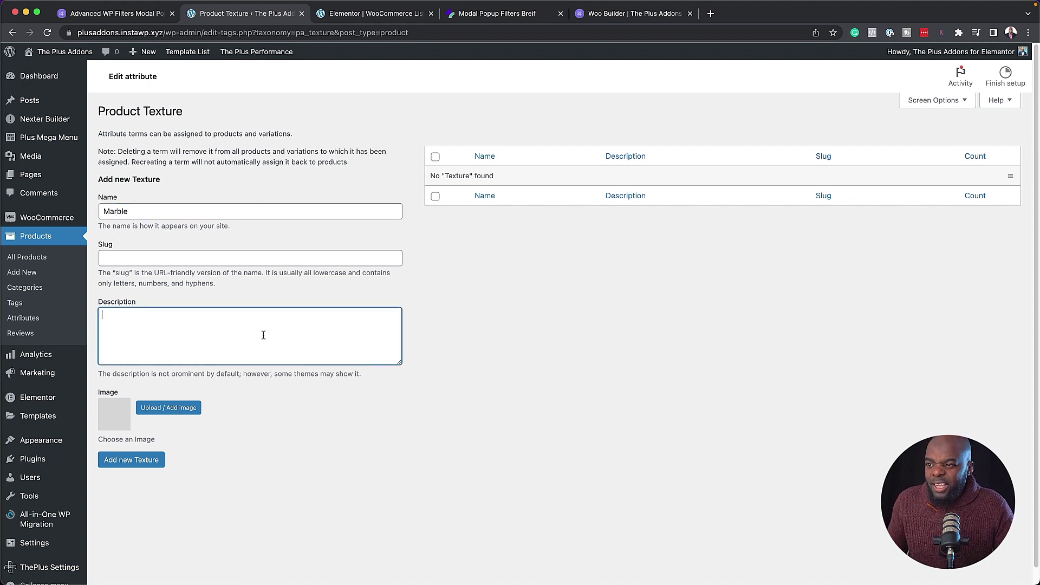
{"action": "left_click", "coordinate": [179, 410]}
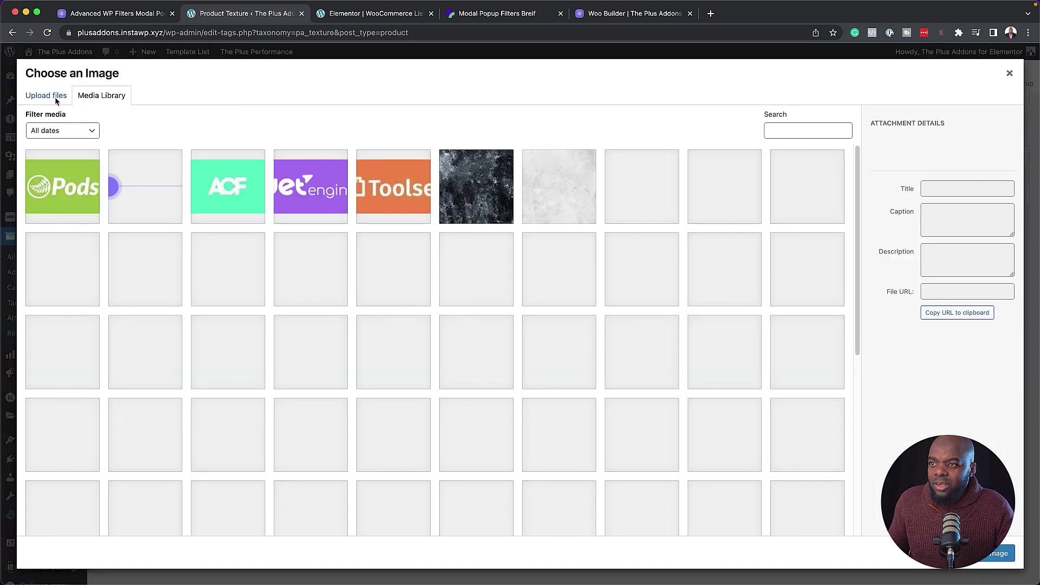
{"action": "left_click", "coordinate": [55, 98]}
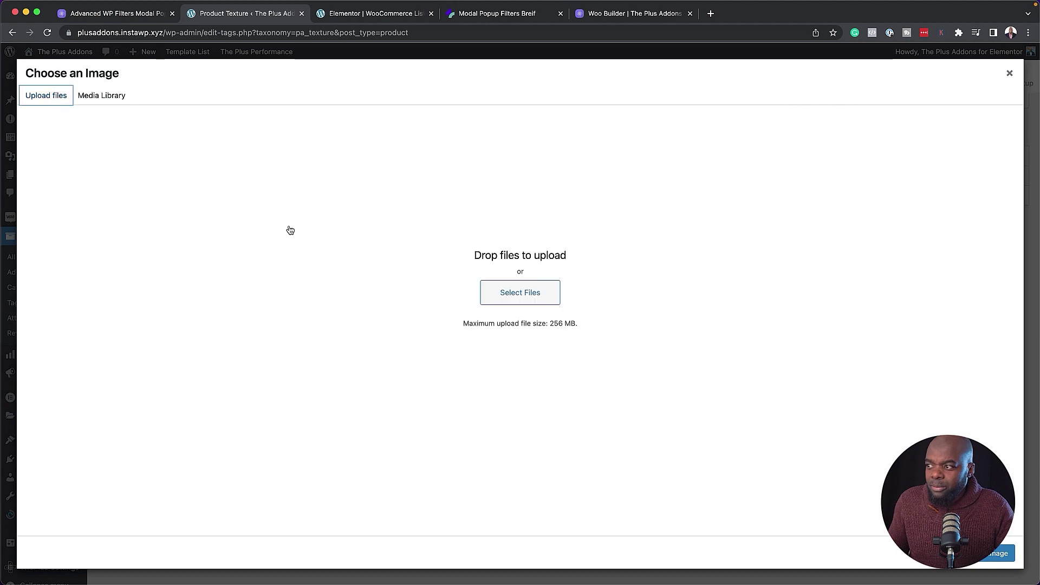
{"action": "left_click", "coordinate": [515, 298]}
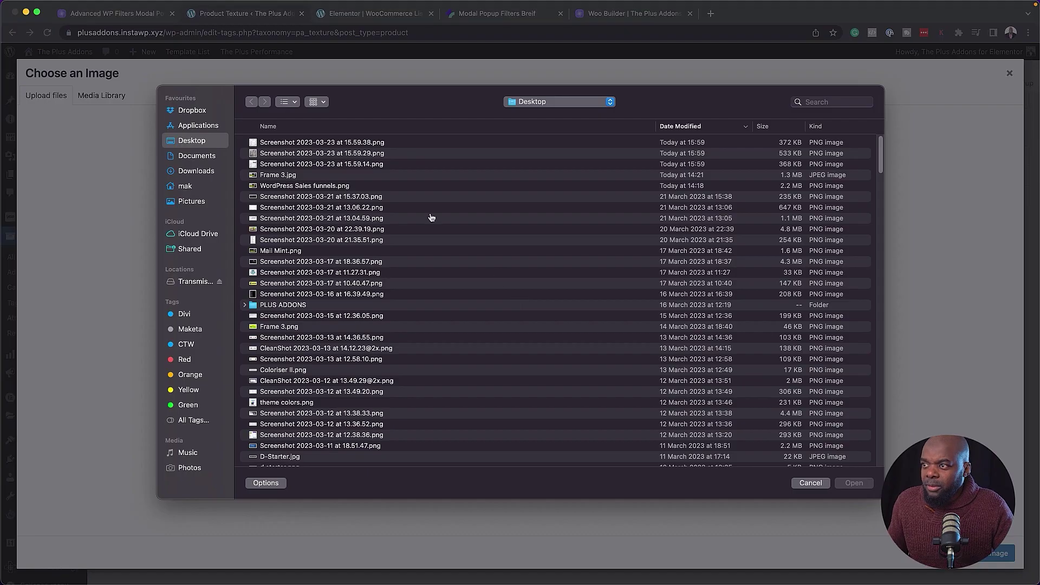
{"action": "left_click", "coordinate": [352, 154]}
{"action": "left_click", "coordinate": [352, 143], "text": "shift"}
{"action": "left_click", "coordinate": [854, 483]}
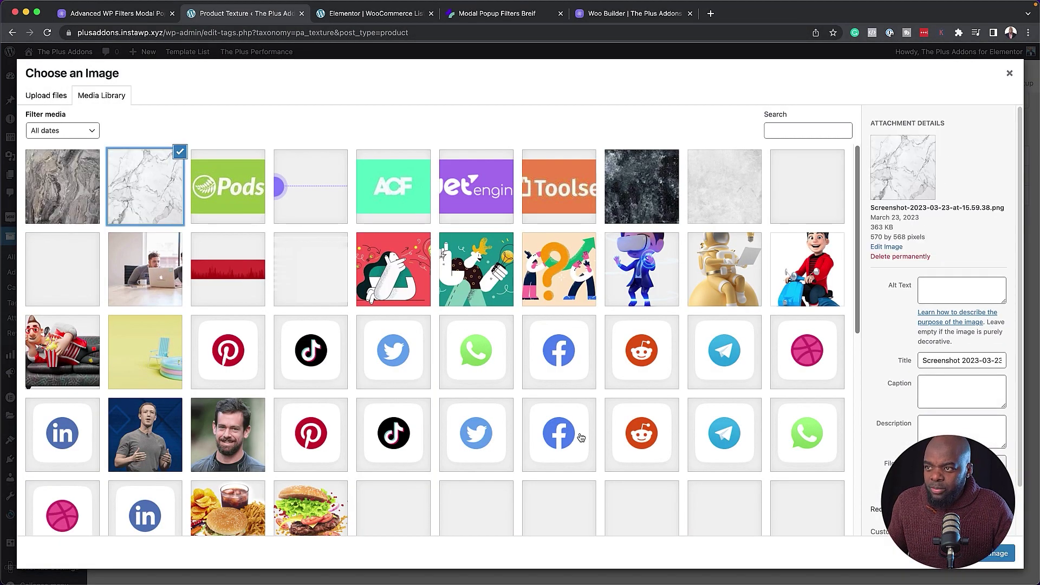
{"action": "left_click", "coordinate": [991, 558]}
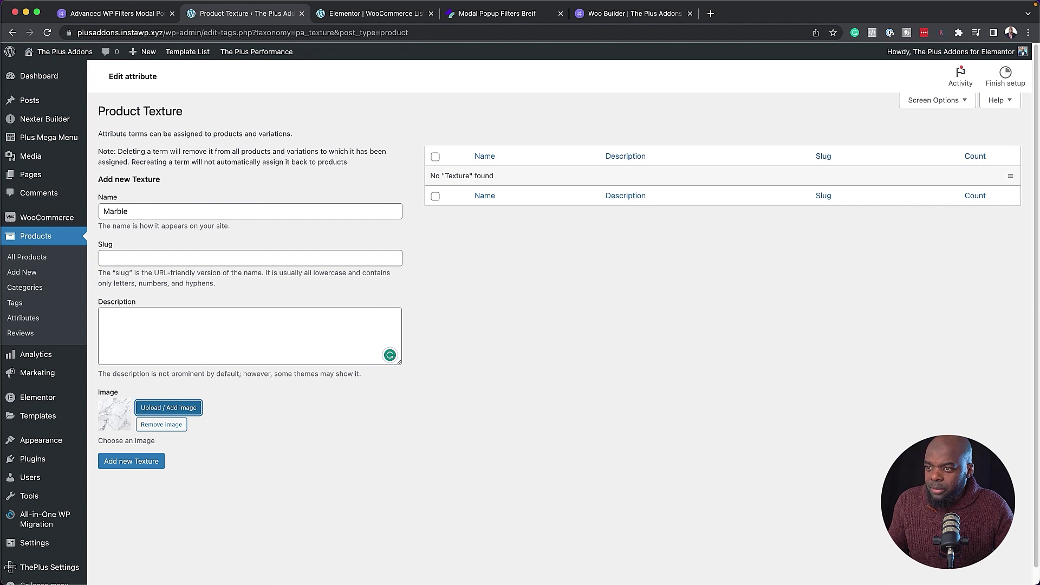
{"action": "left_click", "coordinate": [127, 465]}
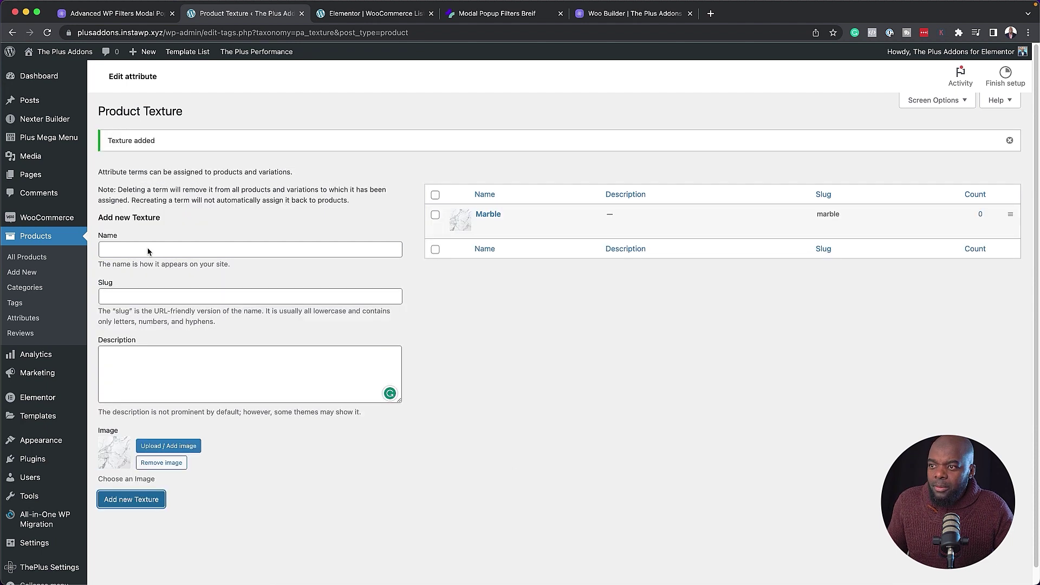
Add a Stone term to the Texture attribute, using the uploaded grey stone picture as its image.
{"action": "left_click", "coordinate": [148, 249]}
{"action": "type", "text": "Stone"}
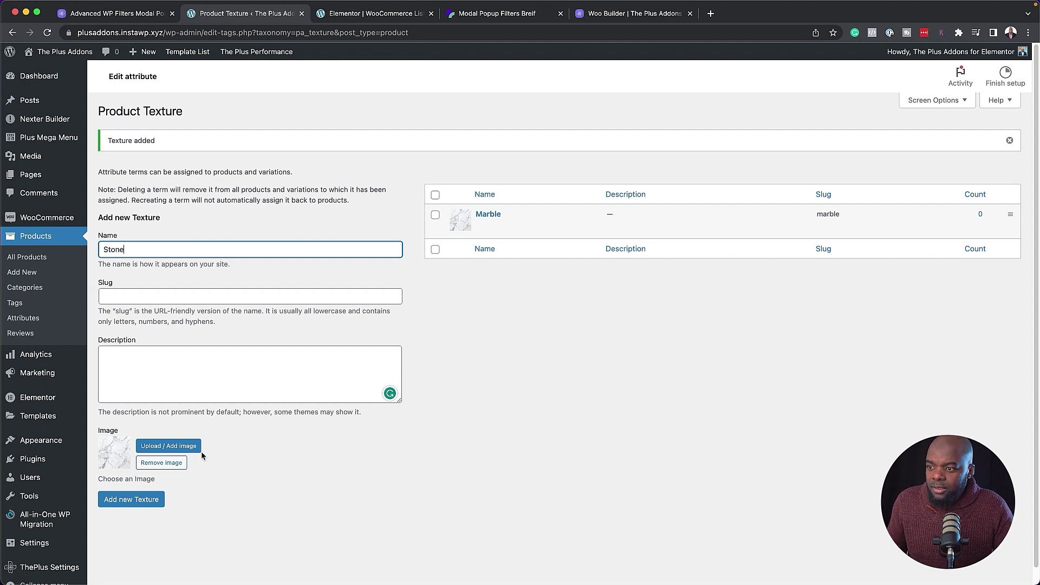
{"action": "scroll", "coordinate": [232, 450], "scroll_direction": "down", "scroll_amount": 1}
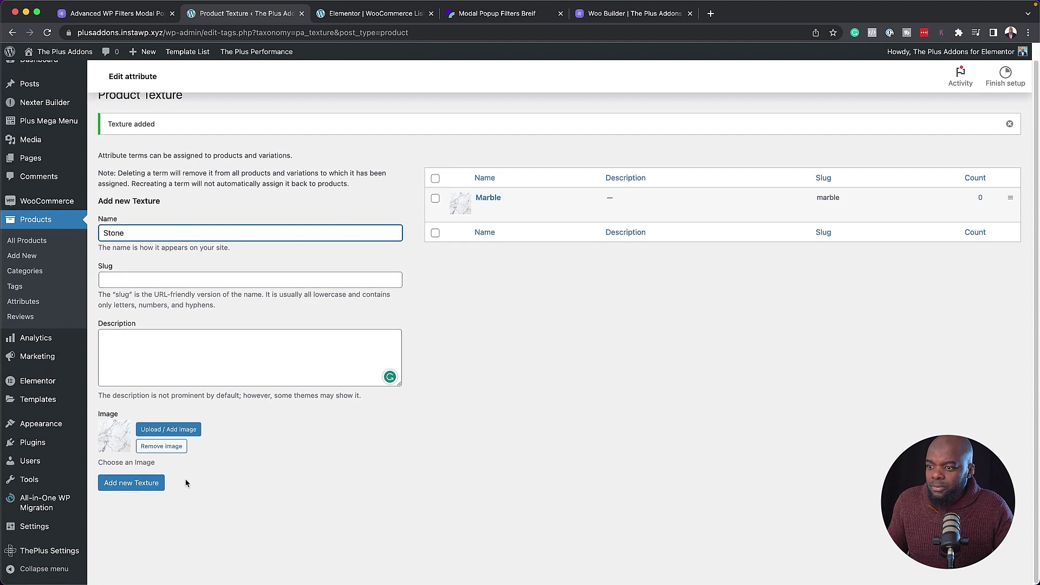
{"action": "left_click", "coordinate": [179, 430]}
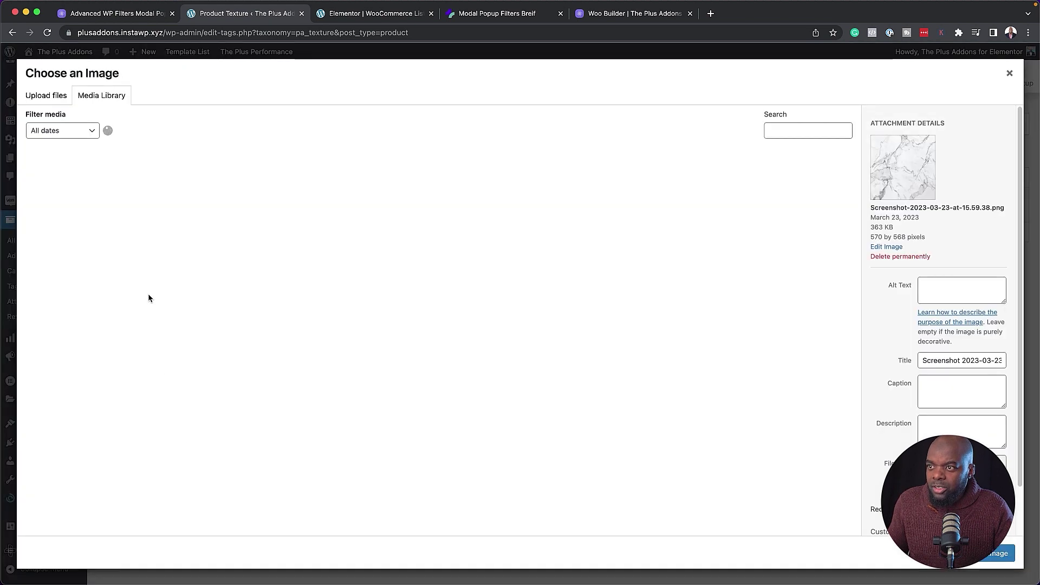
{"action": "left_click", "coordinate": [1007, 556]}
{"action": "left_click", "coordinate": [144, 486]}
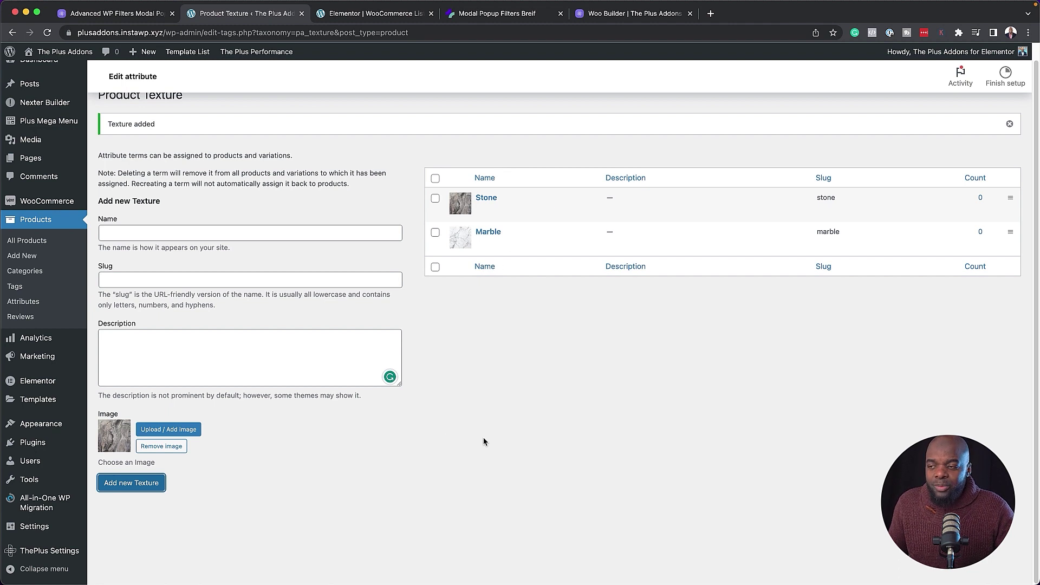
{"action": "scroll", "coordinate": [483, 441], "scroll_direction": "up", "scroll_amount": 1}
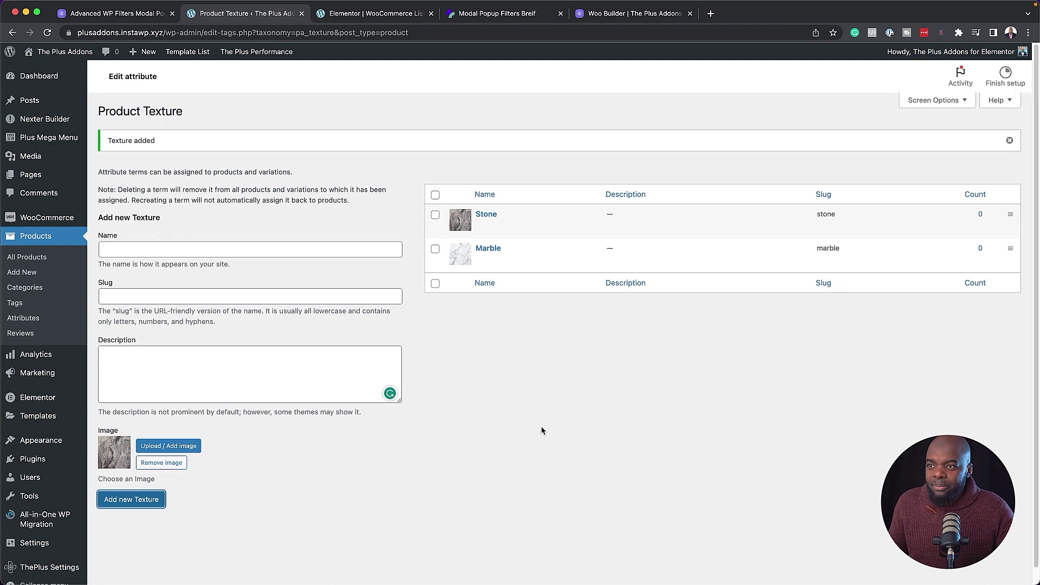
Open the Nike Jordan Z8 product for editing, add the Texture attribute to its product data and list the selectable terms.
{"action": "left_click", "coordinate": [40, 259]}
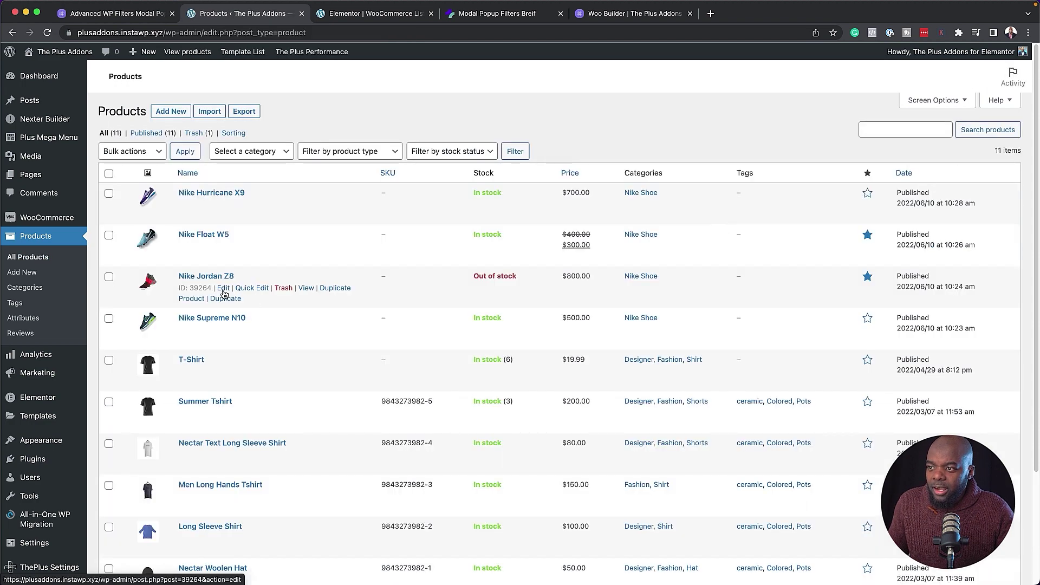
{"action": "left_click", "coordinate": [223, 288]}
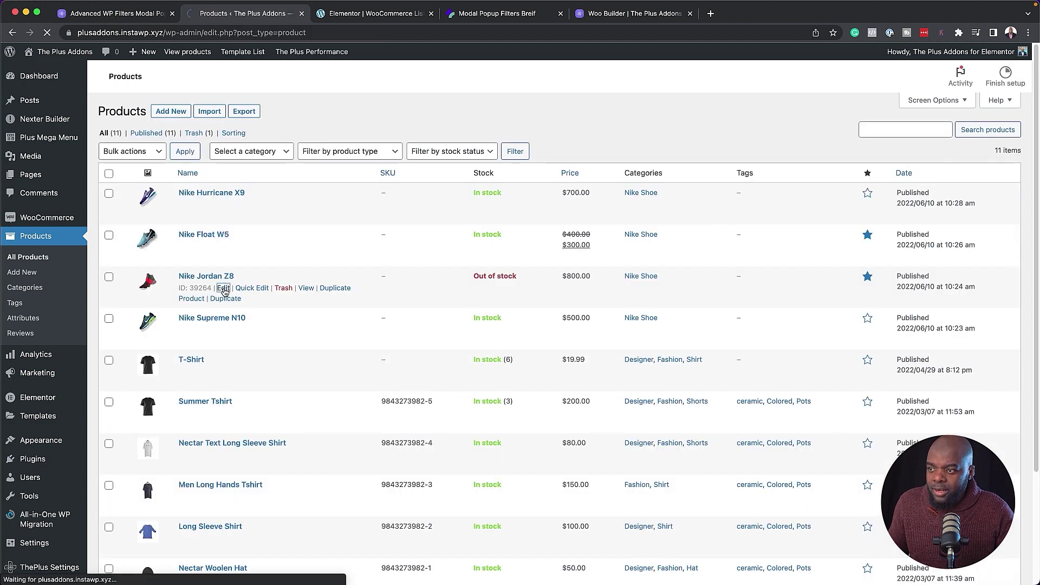
{"action": "scroll", "coordinate": [287, 379], "scroll_direction": "down", "scroll_amount": 10}
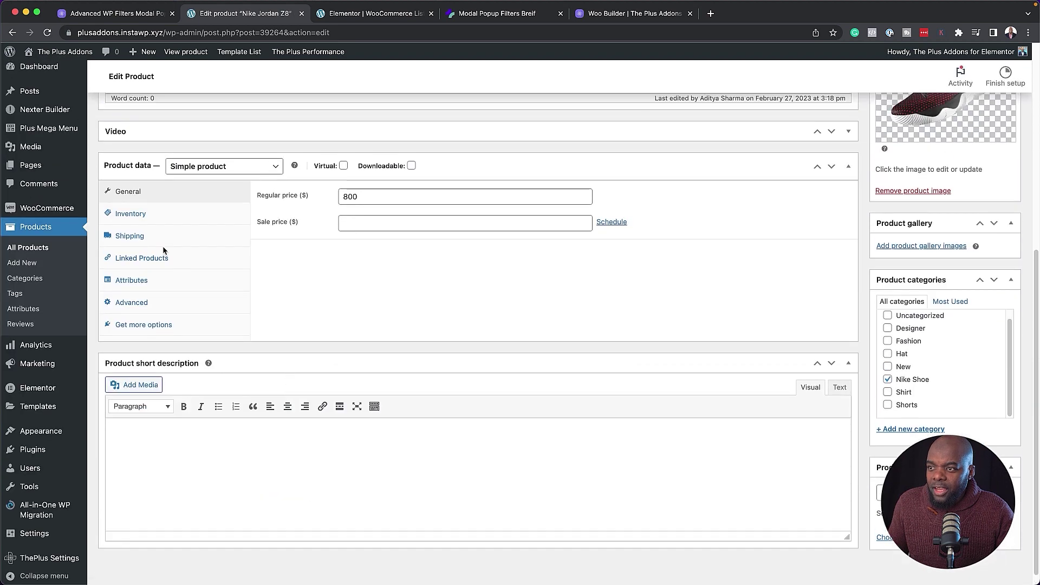
{"action": "left_click", "coordinate": [147, 283]}
{"action": "left_click", "coordinate": [356, 195]}
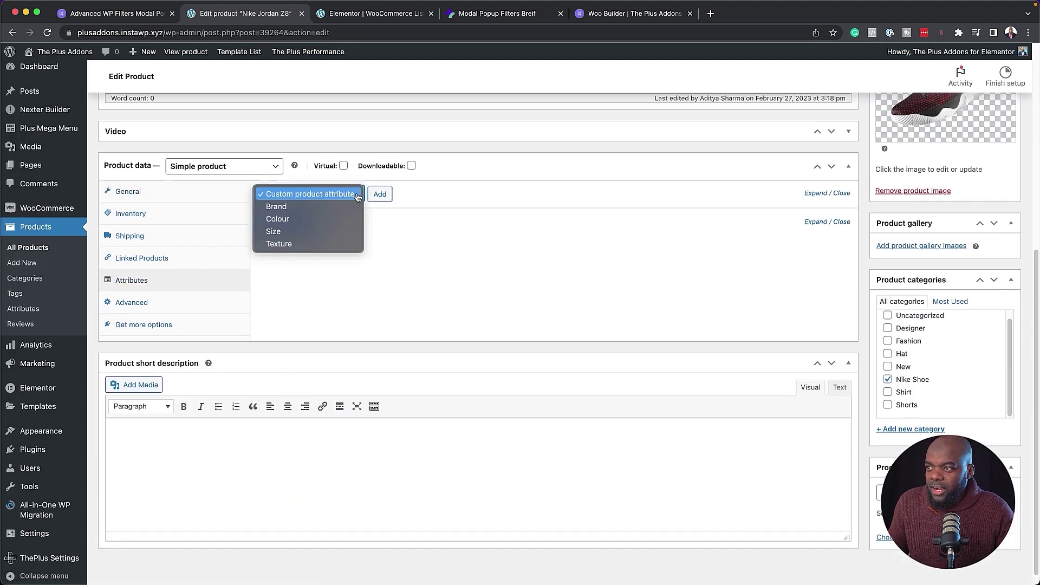
{"action": "left_click", "coordinate": [305, 246]}
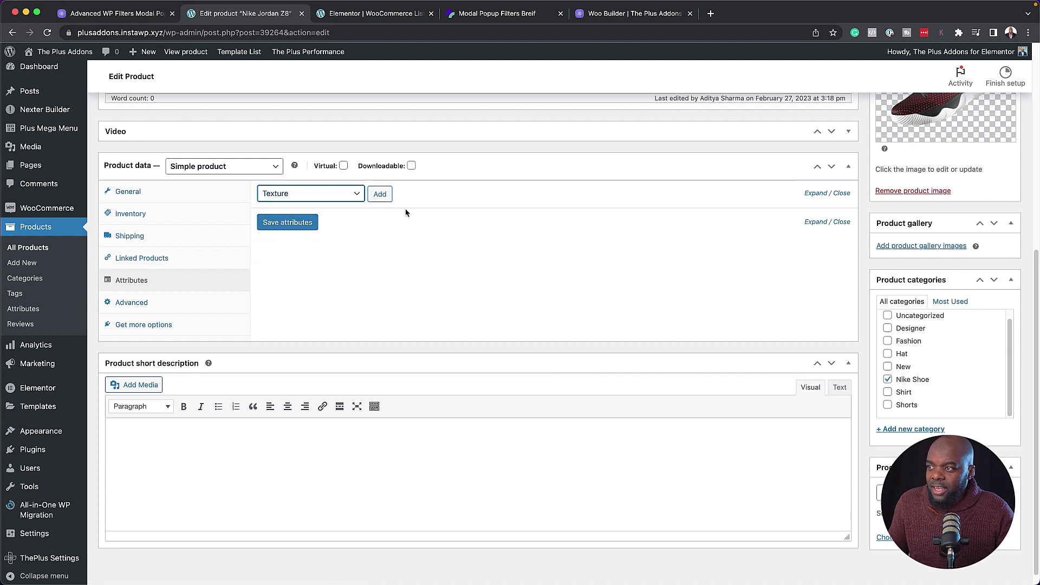
{"action": "left_click", "coordinate": [388, 197]}
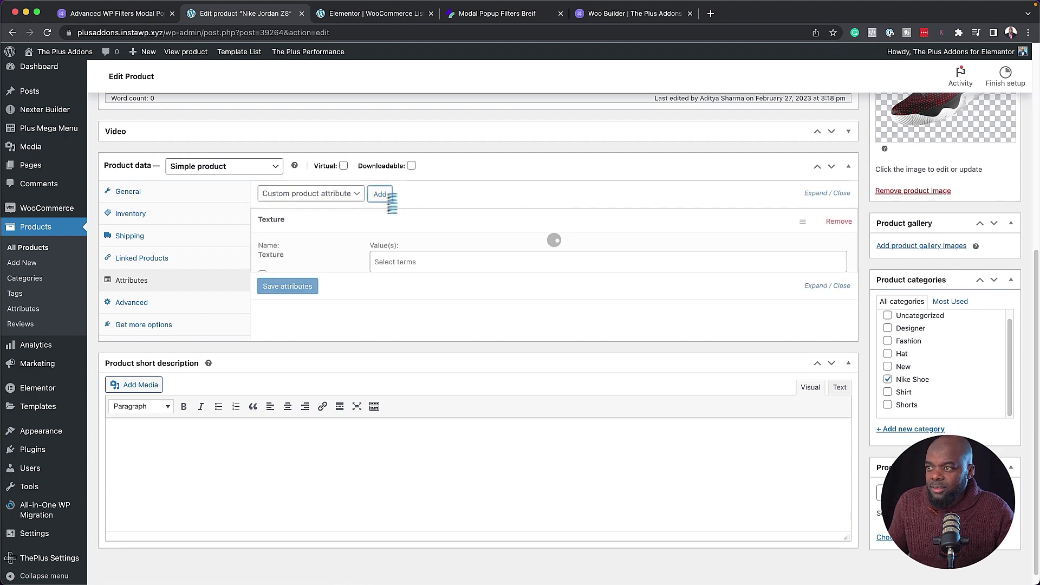
{"action": "left_click", "coordinate": [397, 262]}
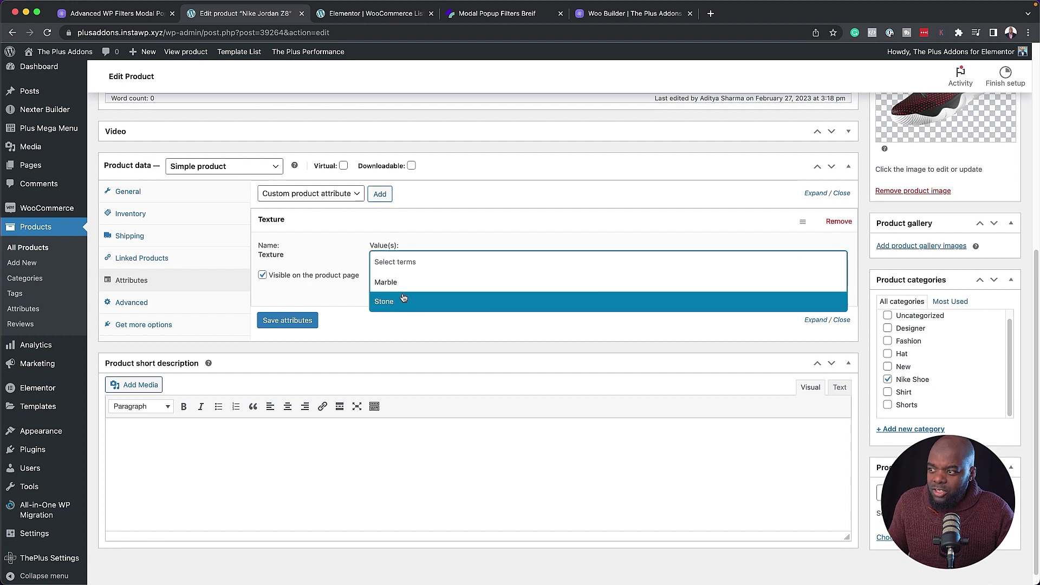
{"action": "left_click", "coordinate": [352, 328]}
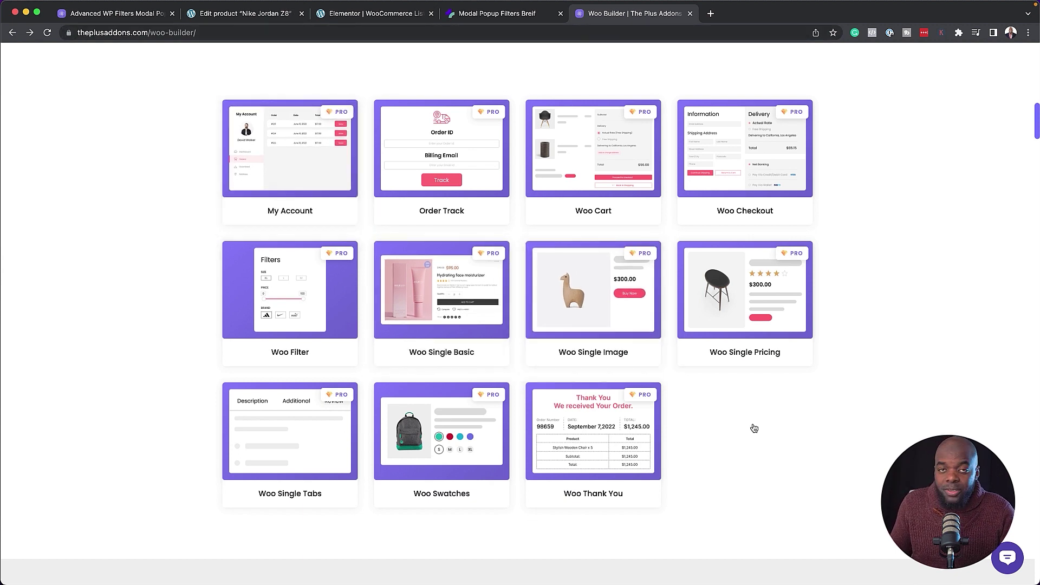
Open the Woo Swatches demo from the Woo Builder page and examine the color, pattern and size swatches on the product.
{"action": "scroll", "coordinate": [753, 428], "scroll_direction": "up", "scroll_amount": 1}
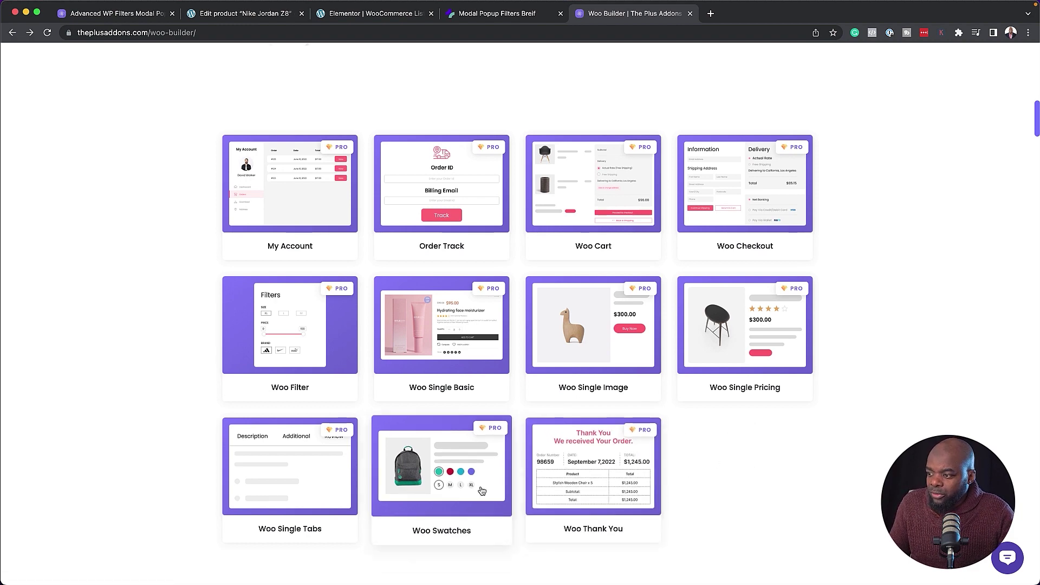
{"action": "left_click", "coordinate": [473, 483]}
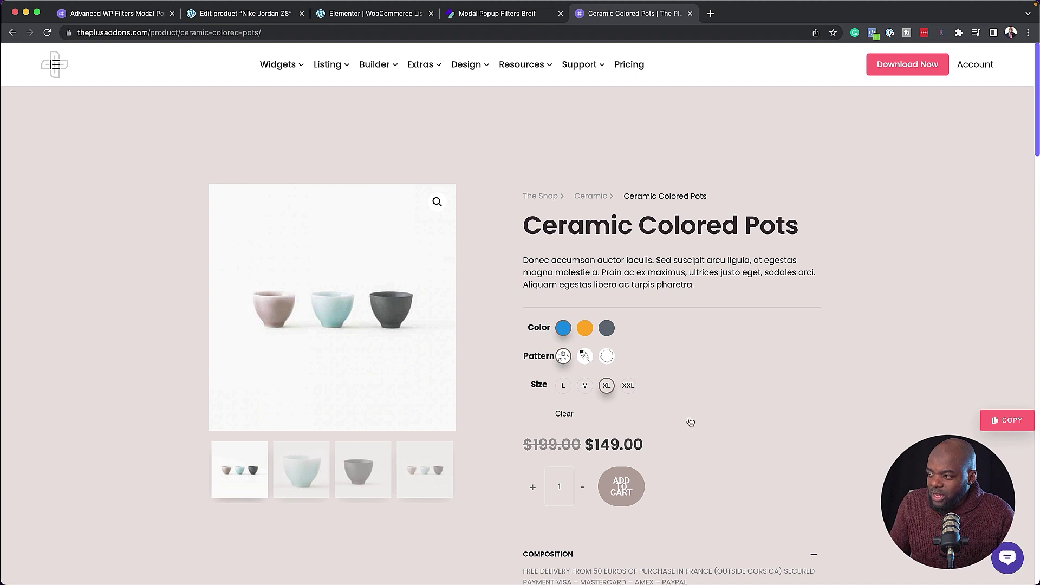
{"action": "scroll", "coordinate": [721, 428], "scroll_direction": "down", "scroll_amount": 3}
{"action": "scroll", "coordinate": [724, 427], "scroll_direction": "down", "scroll_amount": 2}
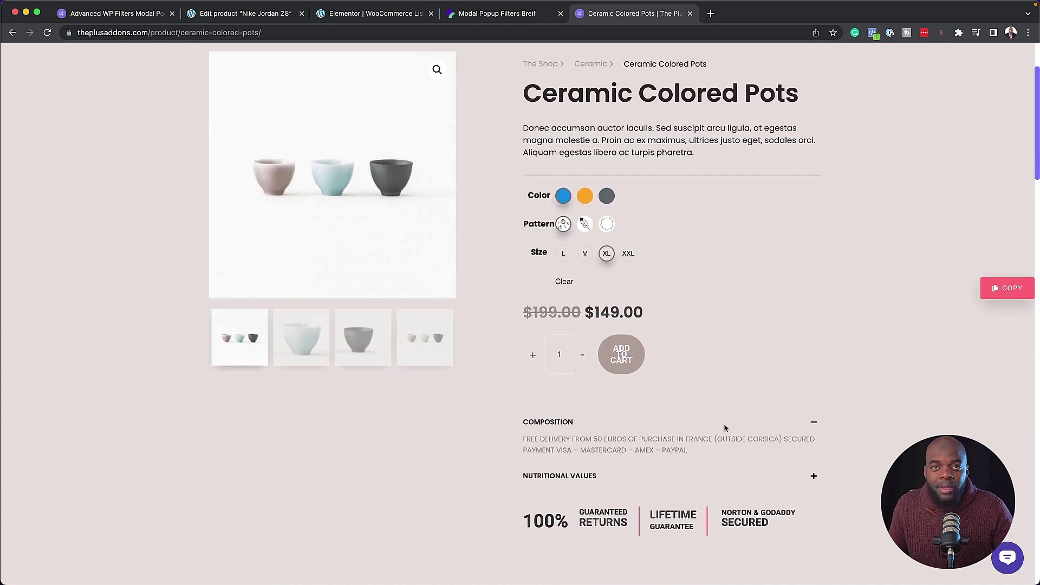
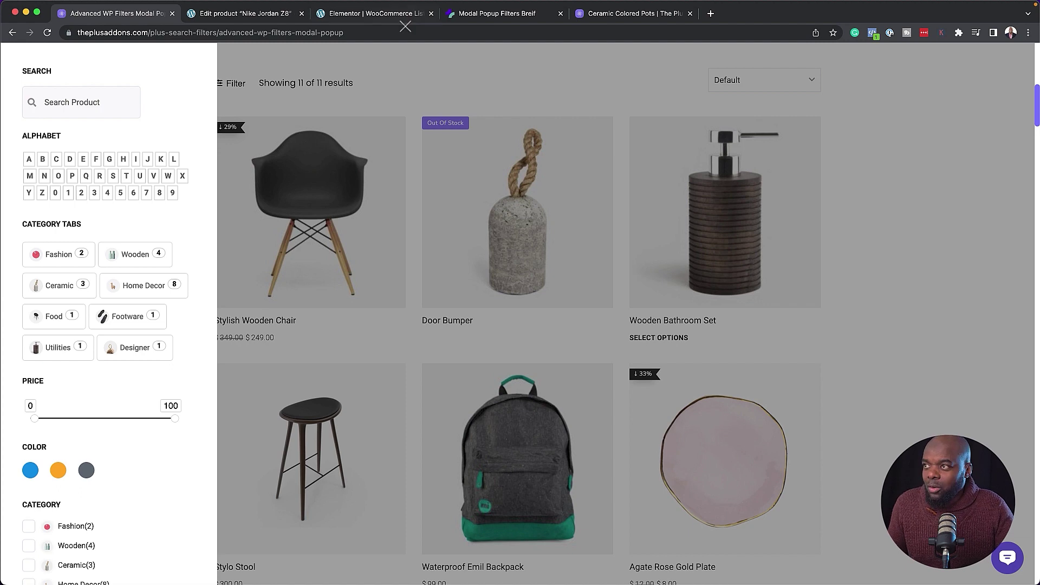
Close the filter popup on the Advanced WP Filters Modal Popup demo page and copy the product listing section.
{"action": "left_click", "coordinate": [380, 13]}
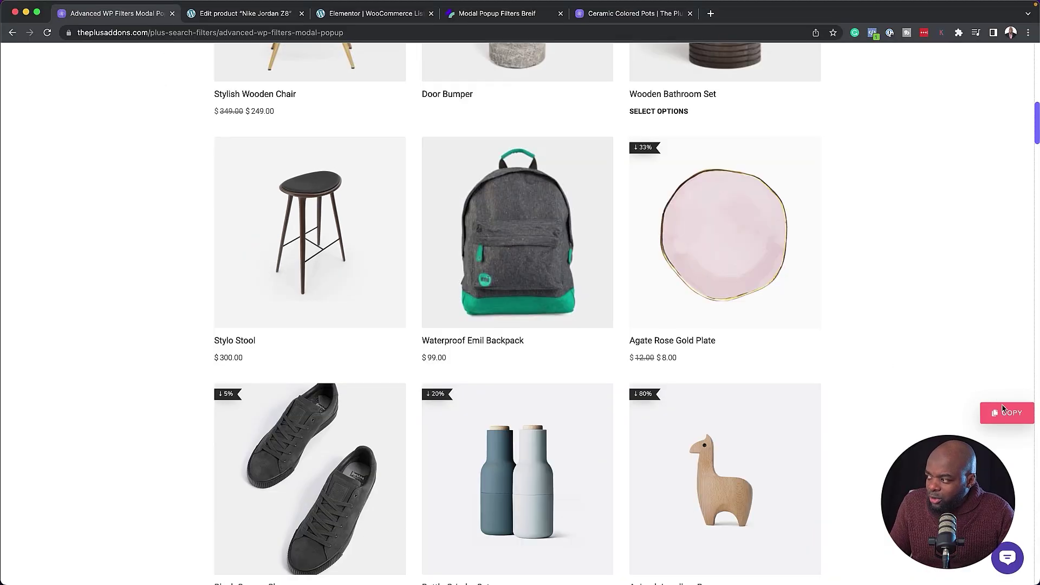
{"action": "left_click", "coordinate": [1011, 414]}
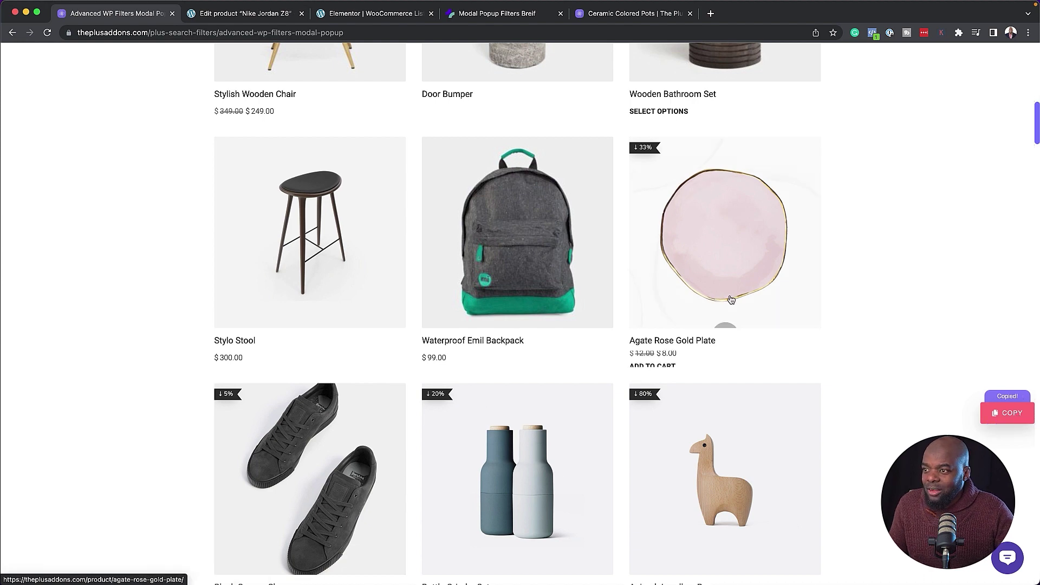
{"action": "scroll", "coordinate": [862, 338], "scroll_direction": "up", "scroll_amount": 2}
{"action": "scroll", "coordinate": [862, 338], "scroll_direction": "up", "scroll_amount": 4}
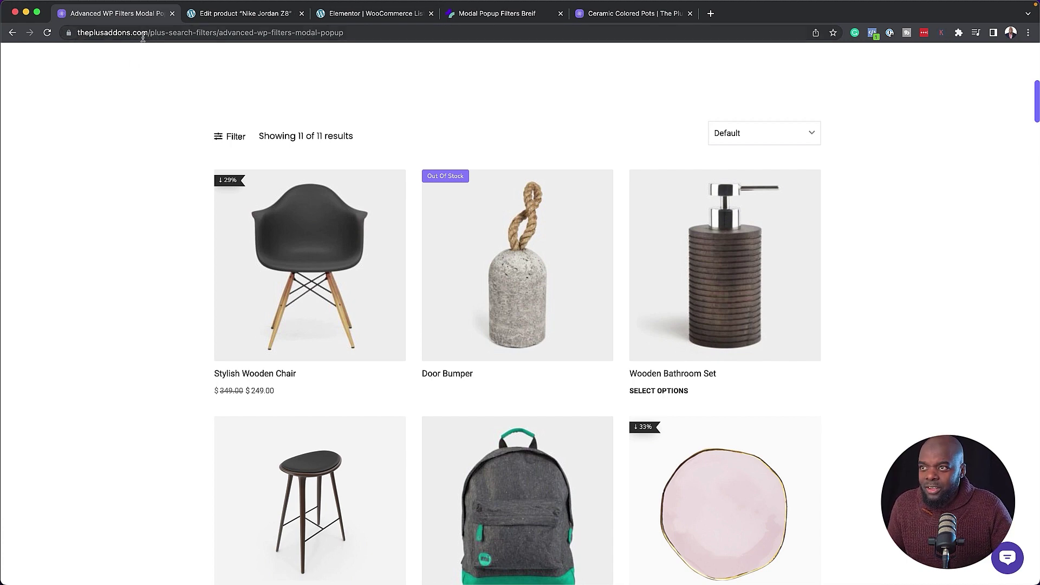
Close the Nike Jordan Z8 product editor and paste the copied product listing below the My Shop Page banner using Plus Paste.
{"action": "left_click", "coordinate": [241, 13]}
{"action": "key", "text": "super+w"}
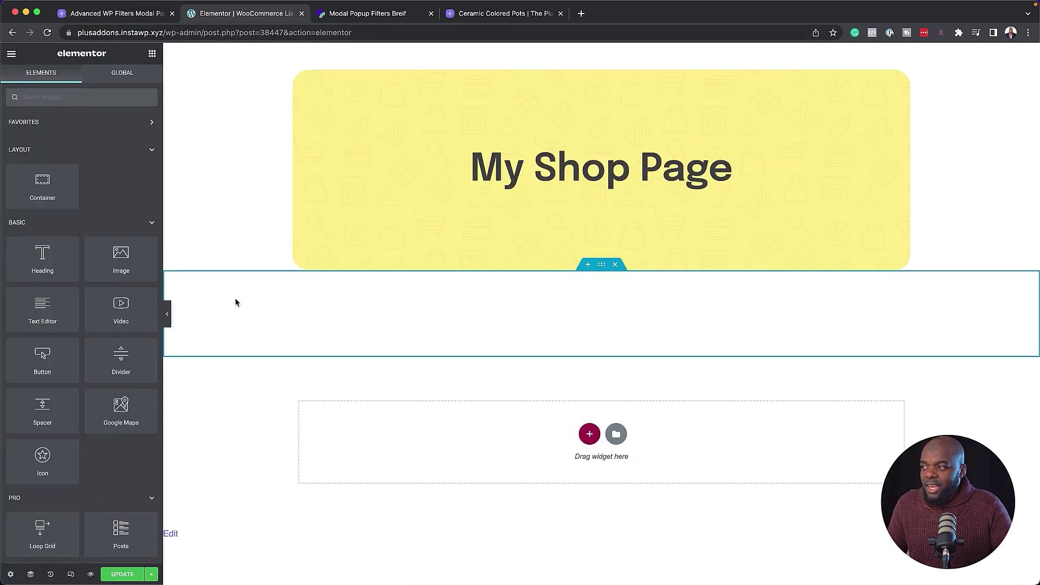
{"action": "right_click", "coordinate": [205, 302]}
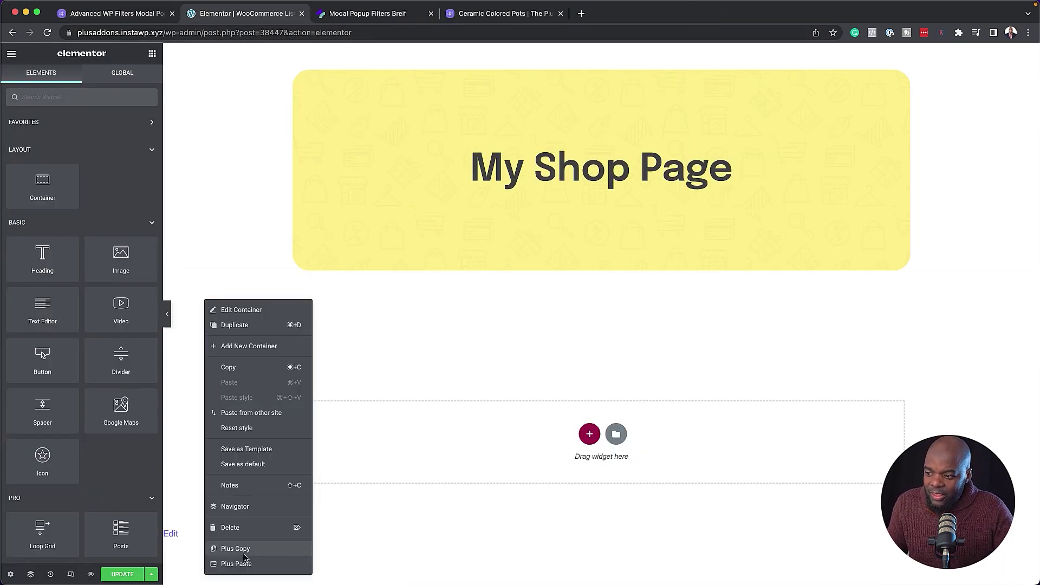
{"action": "left_click", "coordinate": [267, 569]}
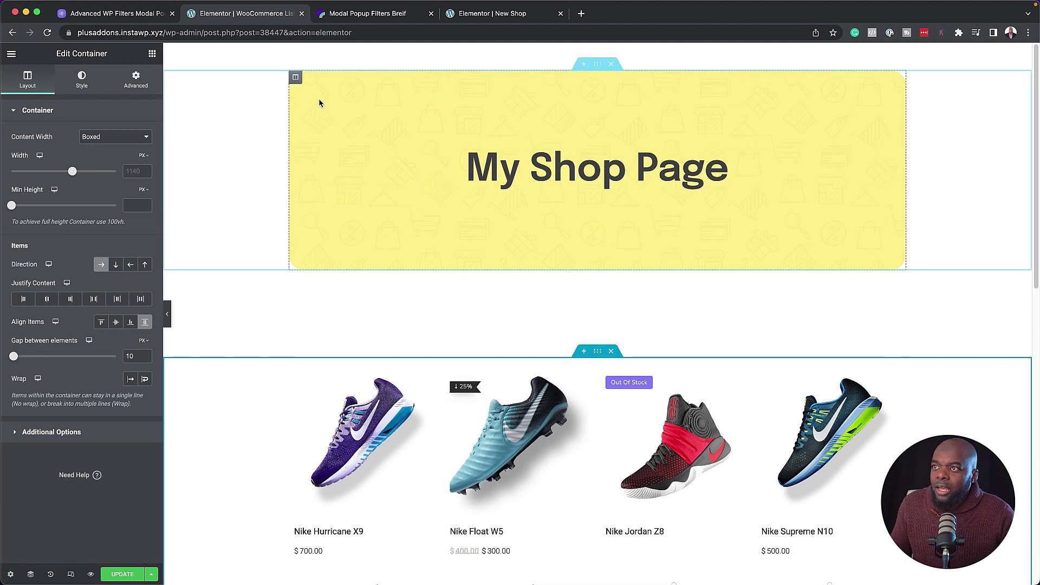
Copy the demo page's section with the filter link, result count and sorting, and paste it between the shop banner and product listing.
{"action": "left_click", "coordinate": [145, 15]}
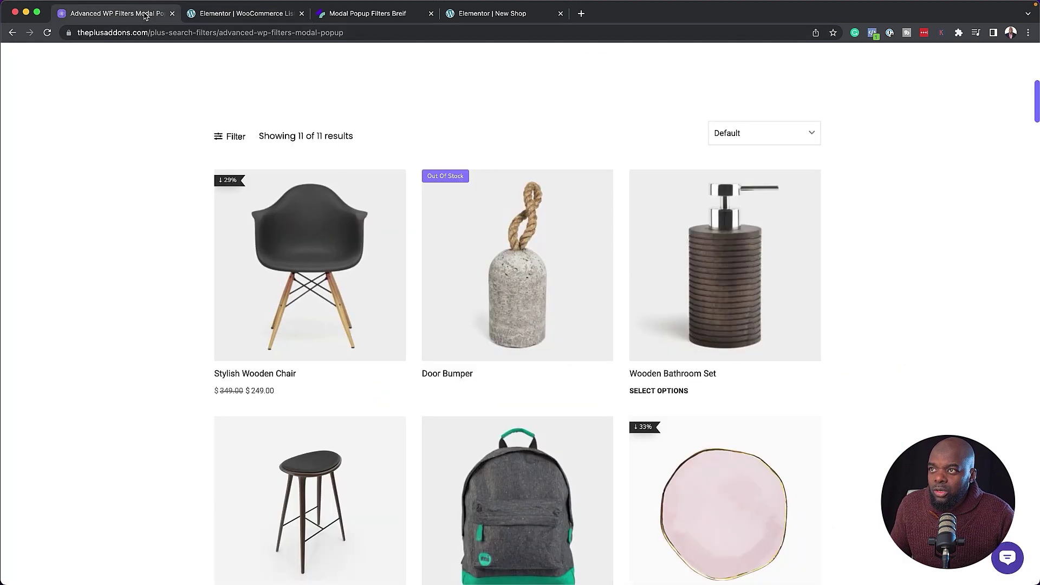
{"action": "scroll", "coordinate": [207, 280], "scroll_direction": "up", "scroll_amount": 1}
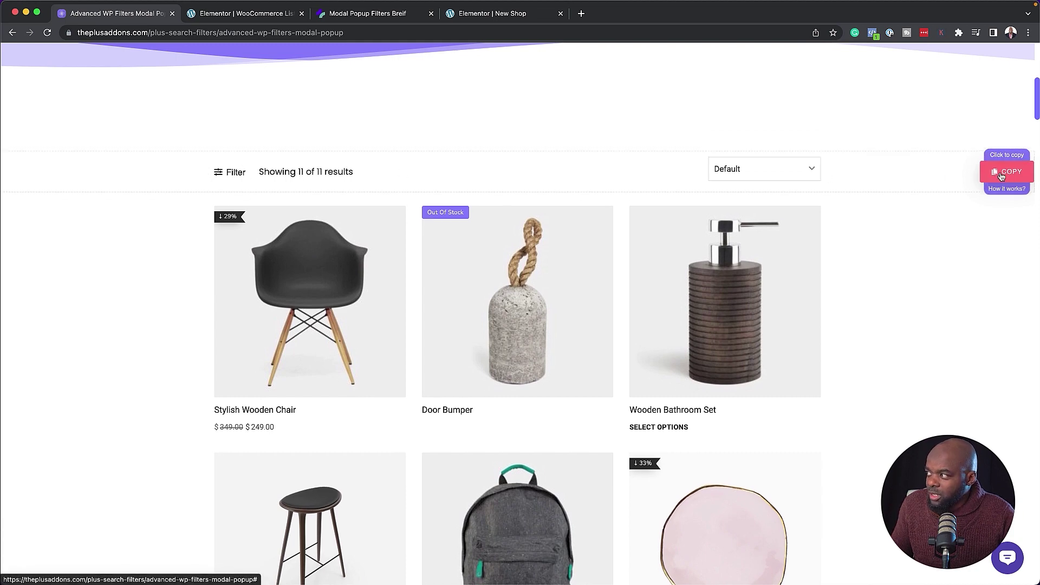
{"action": "left_click", "coordinate": [1011, 173]}
{"action": "left_click", "coordinate": [252, 17]}
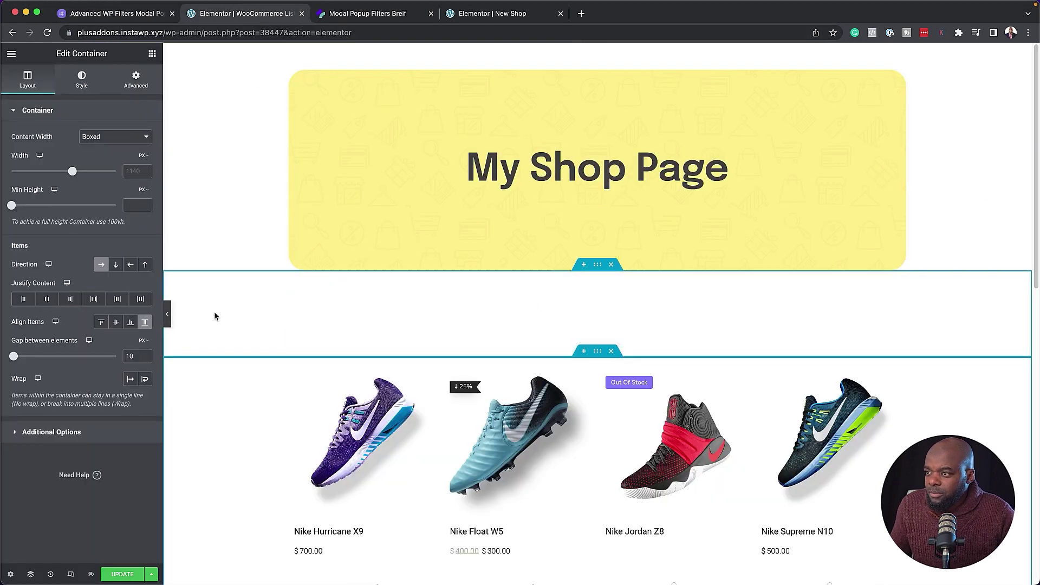
{"action": "right_click", "coordinate": [222, 298]}
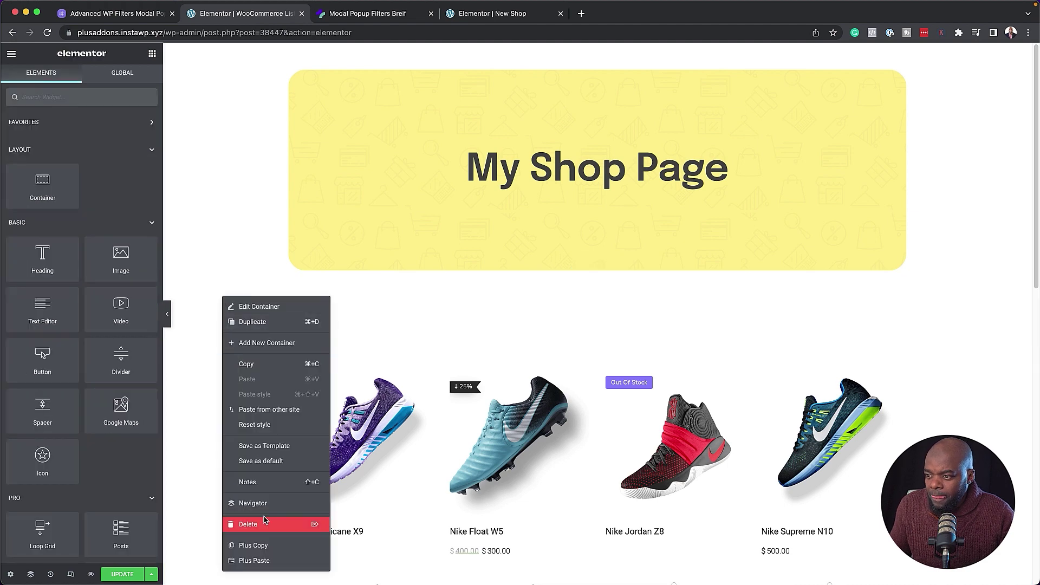
{"action": "left_click", "coordinate": [254, 561]}
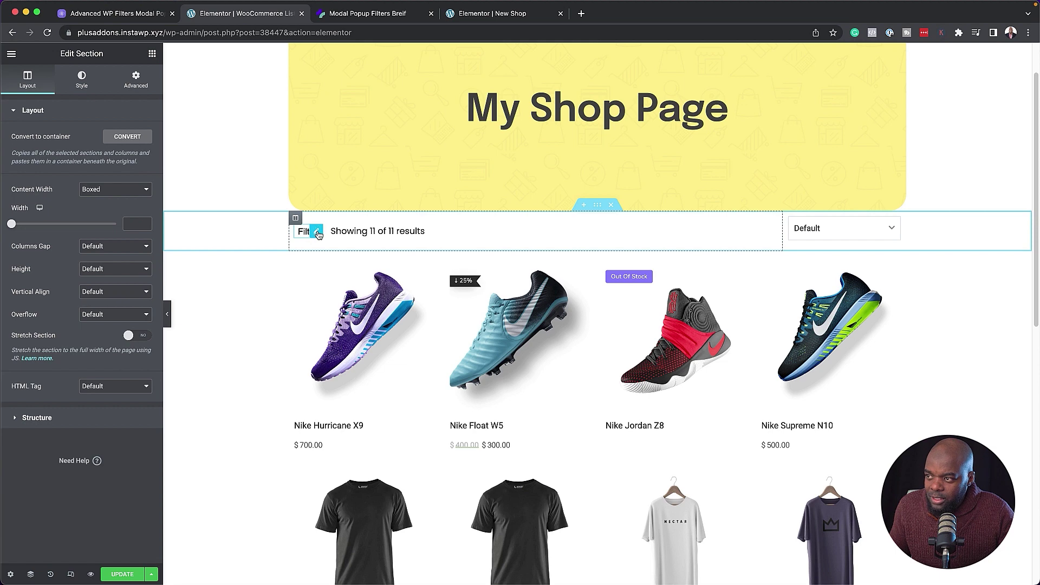
Change the icon of the Filter popup button above the products to the Filter funnel from the icon library.
{"action": "left_click", "coordinate": [318, 234]}
{"action": "mouse_move", "coordinate": [110, 417]}
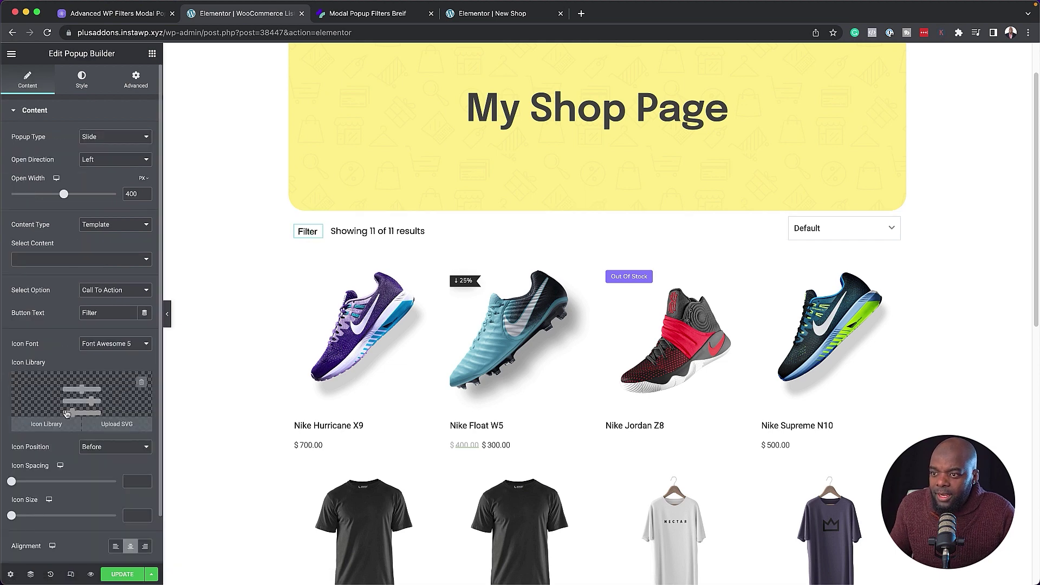
{"action": "left_click", "coordinate": [96, 396]}
{"action": "left_click", "coordinate": [480, 155]}
{"action": "type", "text": "filt"}
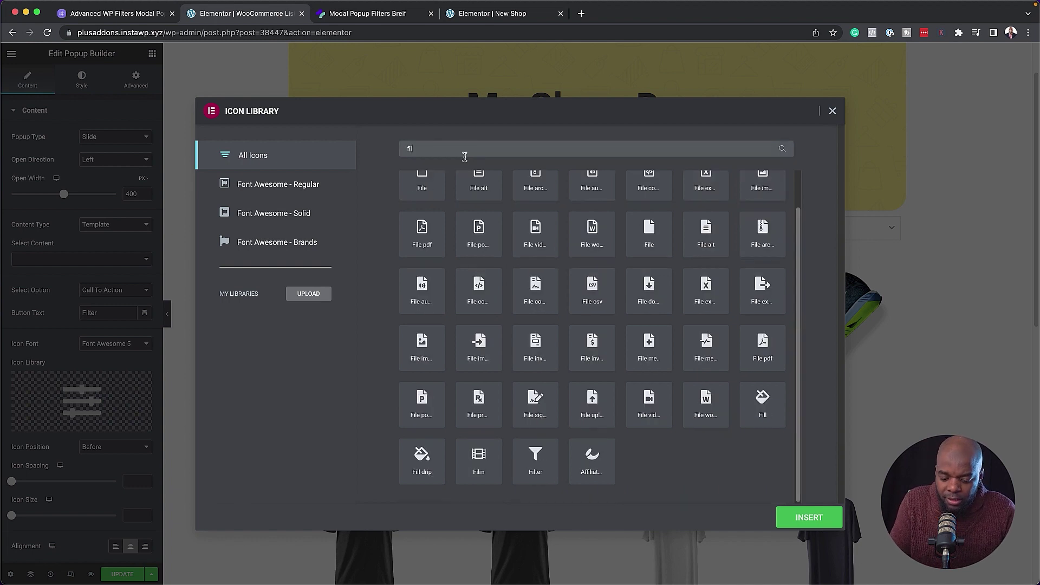
{"action": "left_click", "coordinate": [423, 207]}
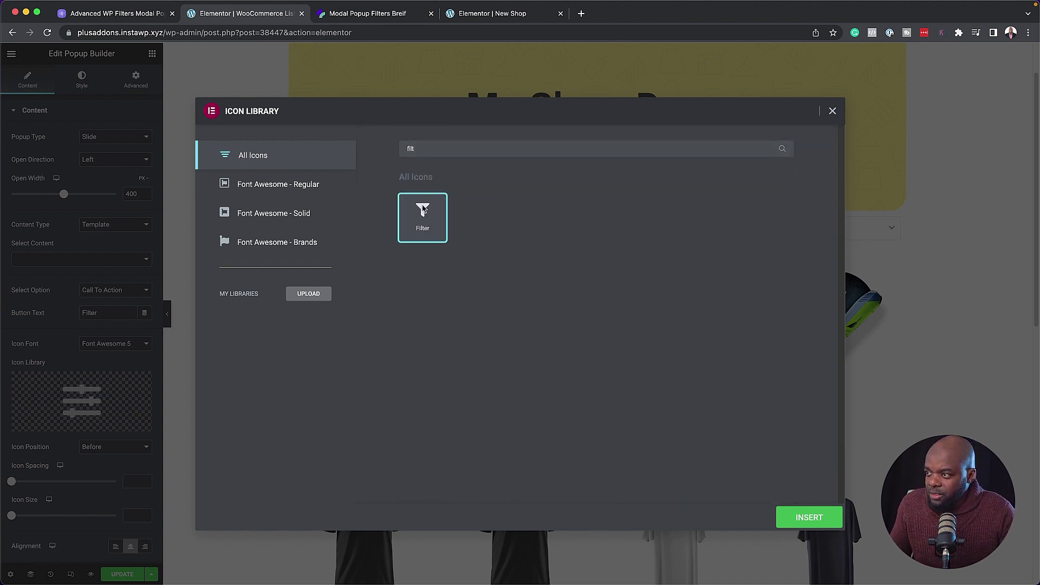
{"action": "left_click", "coordinate": [810, 519]}
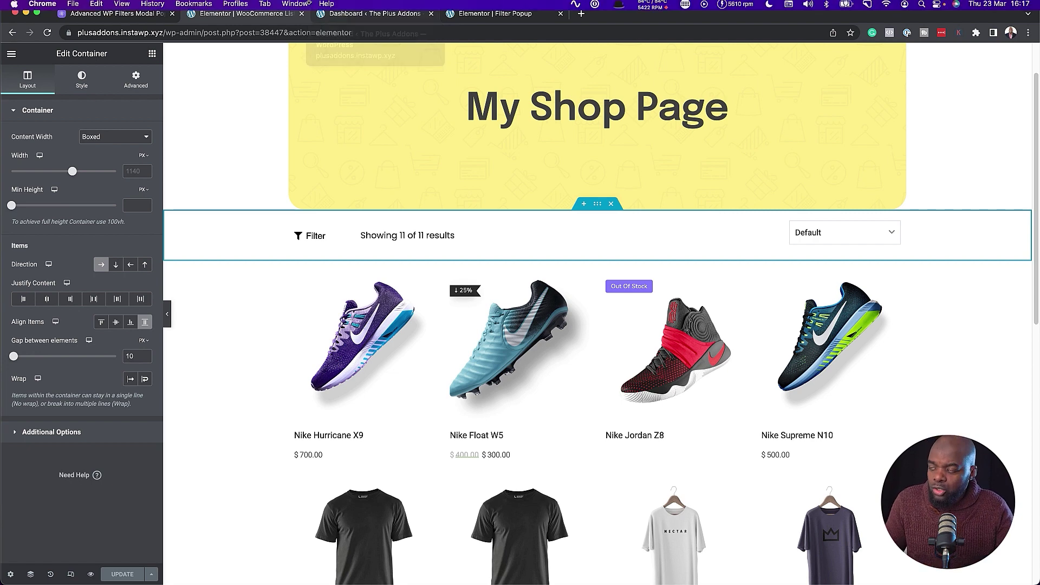
Create a new Elementor template of type Section named "Mak PopUp" and dismiss the block library.
{"action": "left_click", "coordinate": [347, 15]}
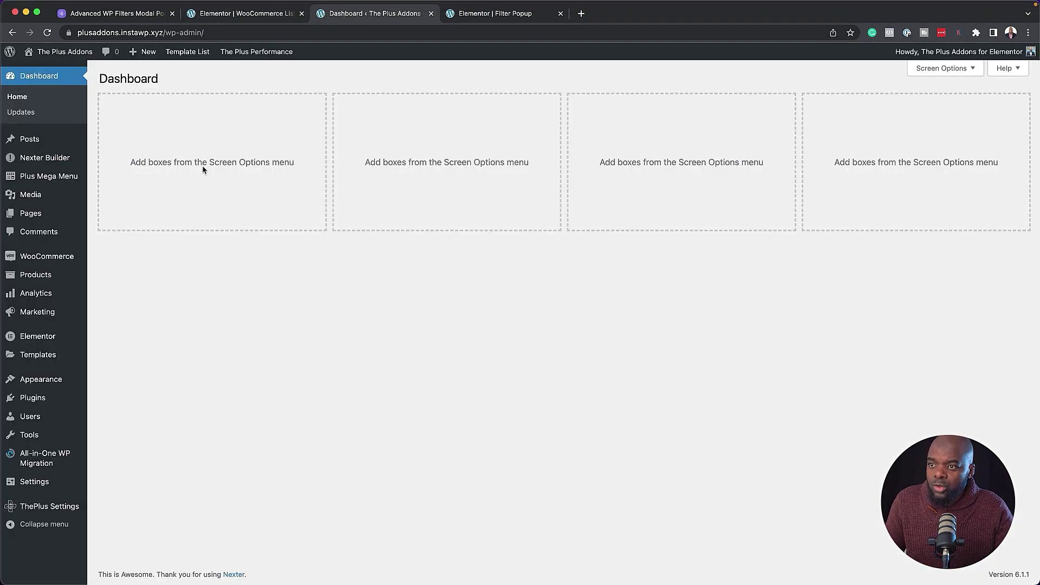
{"action": "mouse_move", "coordinate": [58, 358]}
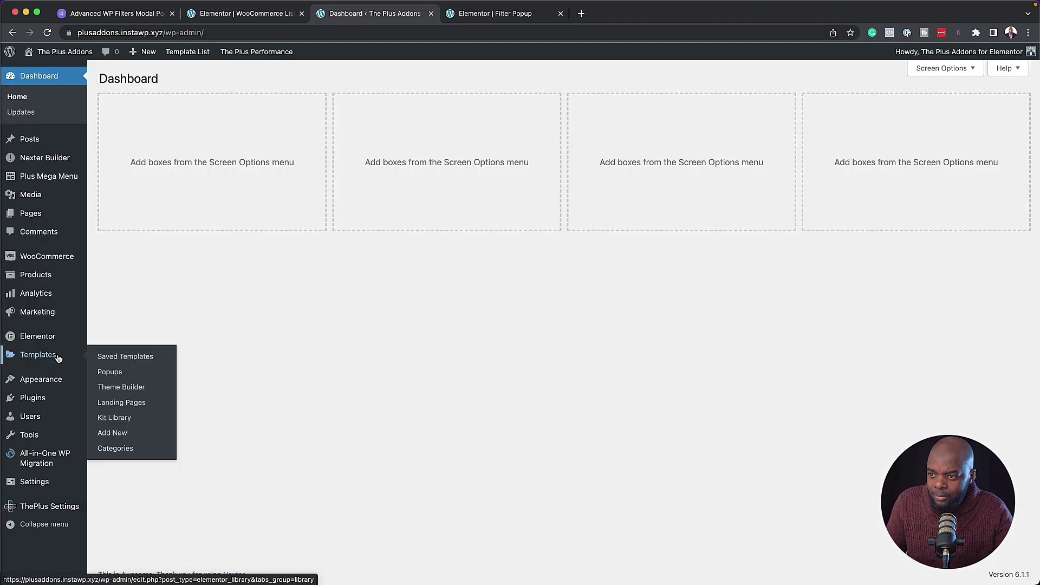
{"action": "left_click", "coordinate": [126, 436]}
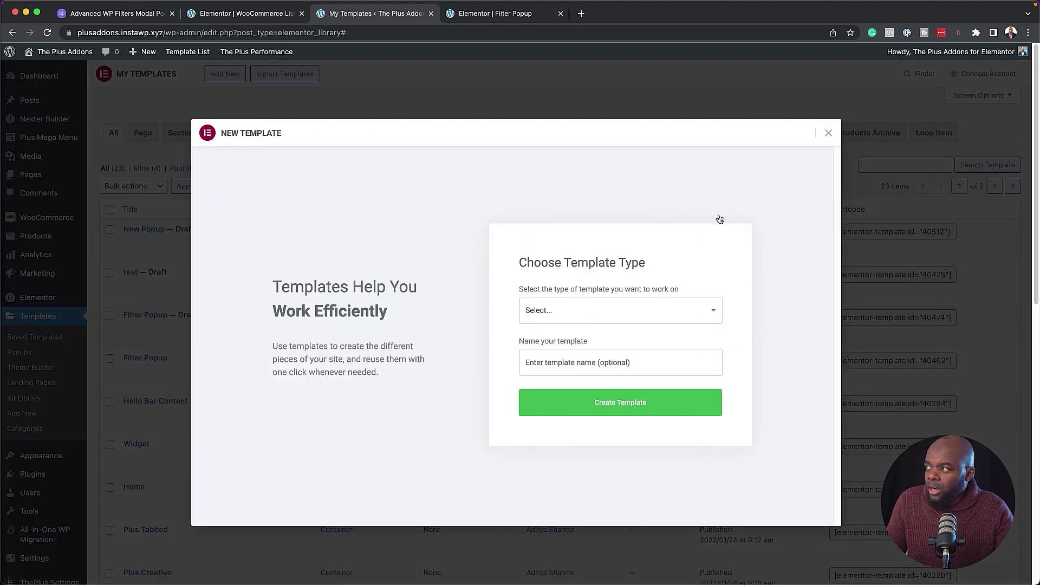
{"action": "left_click", "coordinate": [575, 316]}
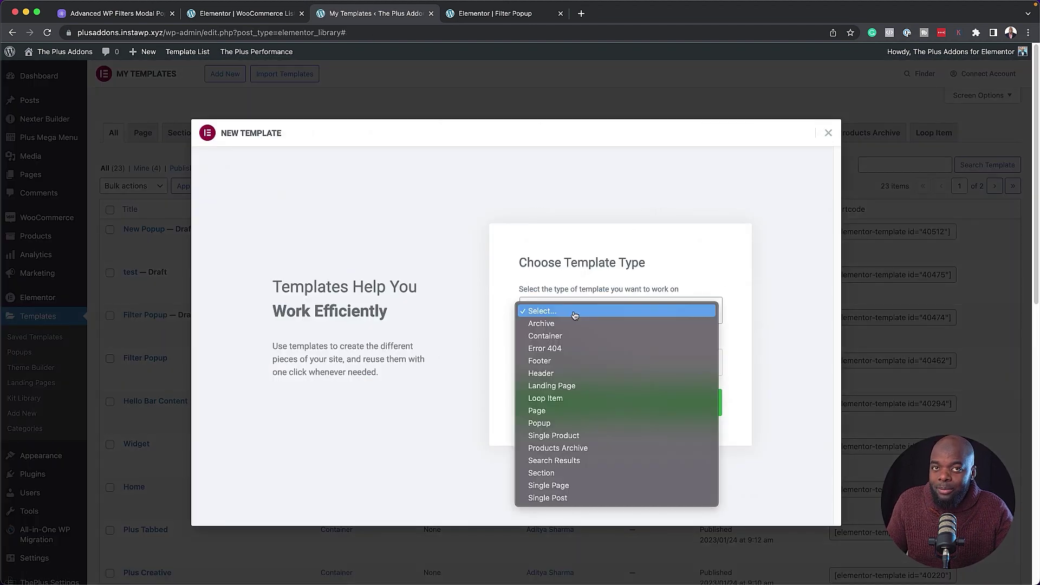
{"action": "left_click", "coordinate": [585, 473]}
{"action": "left_click", "coordinate": [579, 362]}
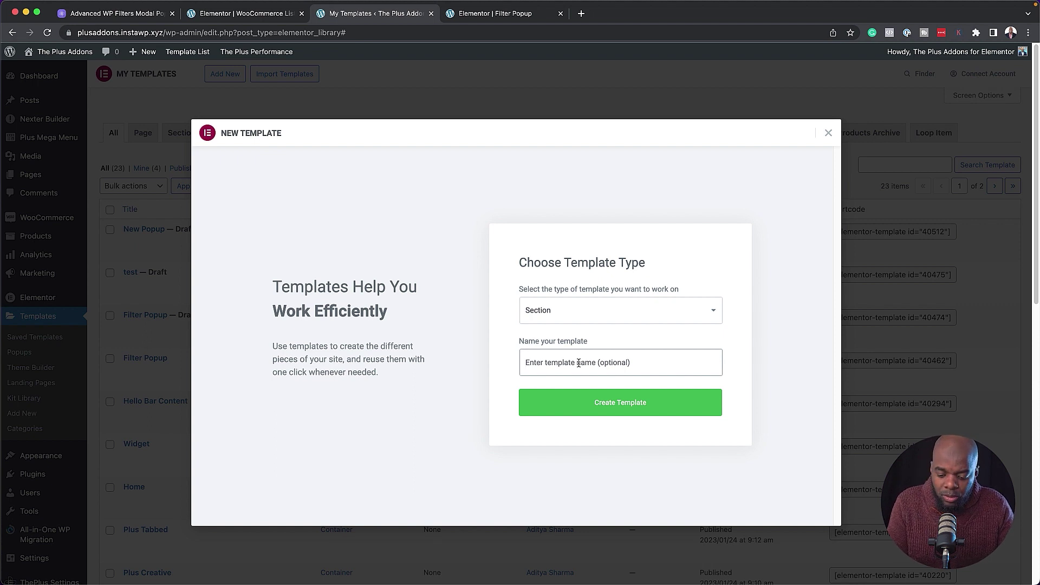
{"action": "type", "text": "Mak PopUp"}
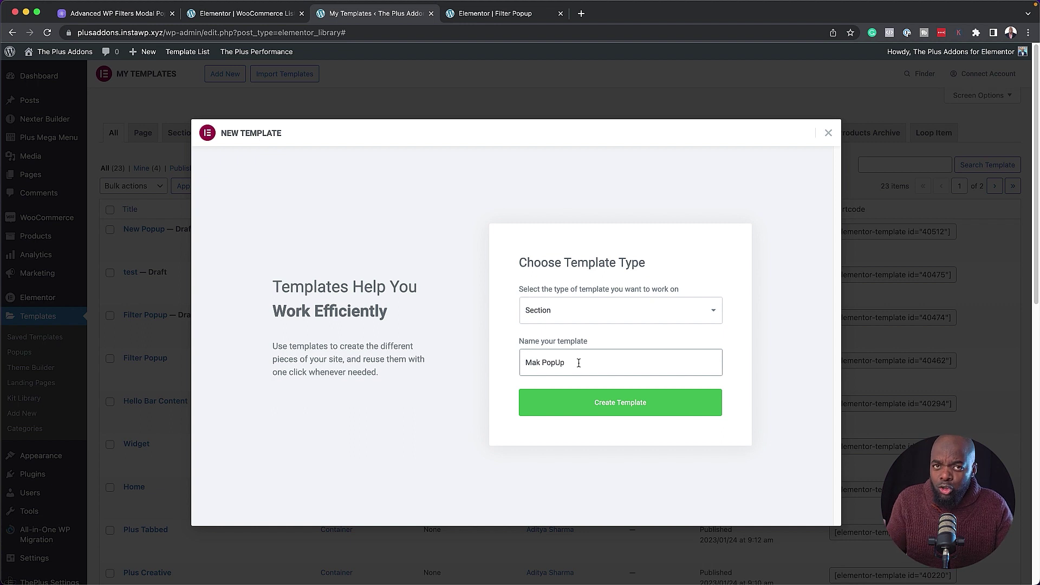
{"action": "left_click", "coordinate": [628, 405]}
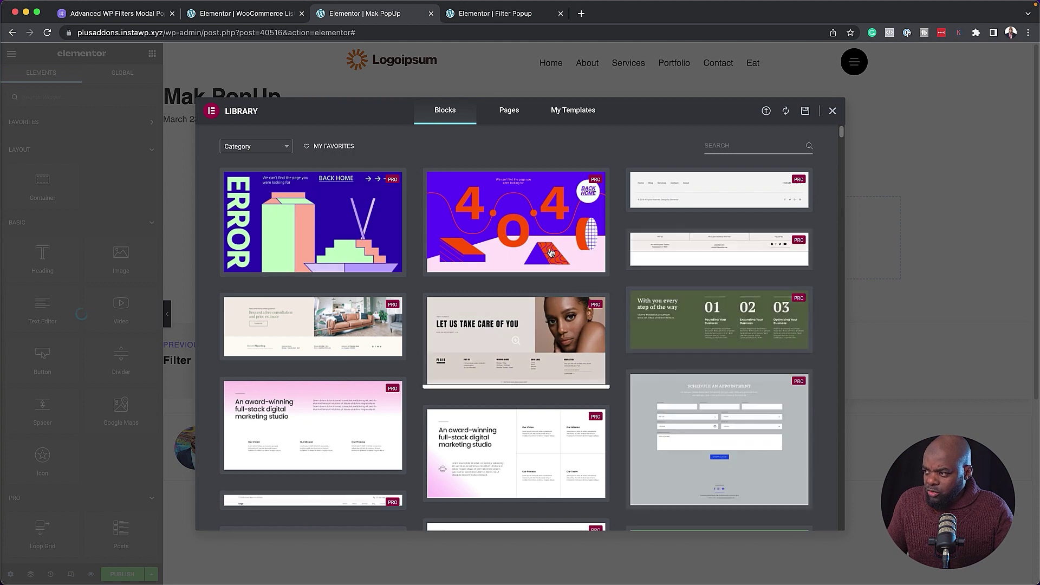
{"action": "left_click", "coordinate": [833, 113]}
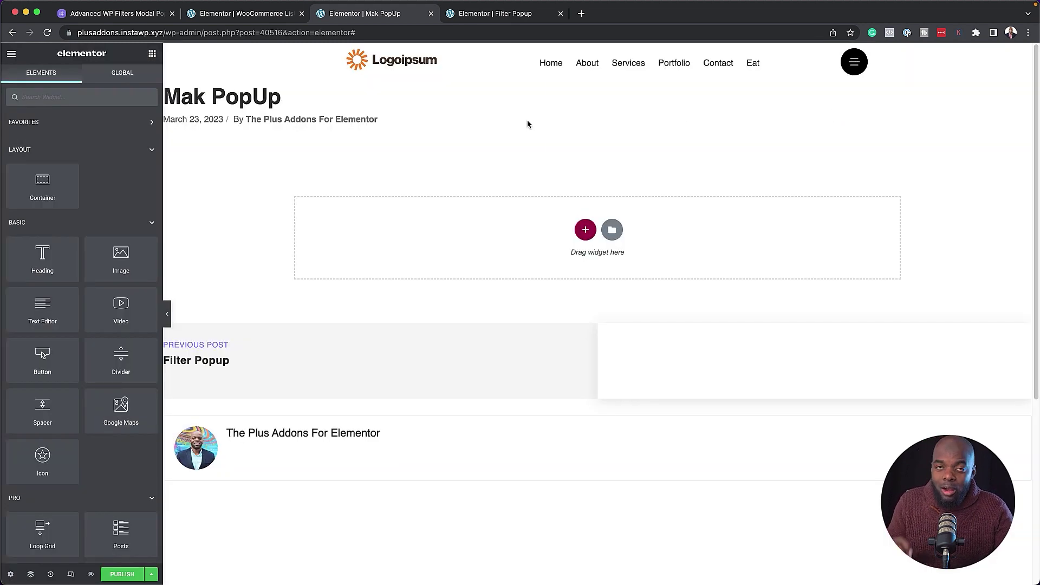
Open the filter popup on the Advanced WP Filters Modal Popup demo page and copy its filter section.
{"action": "left_click", "coordinate": [150, 15]}
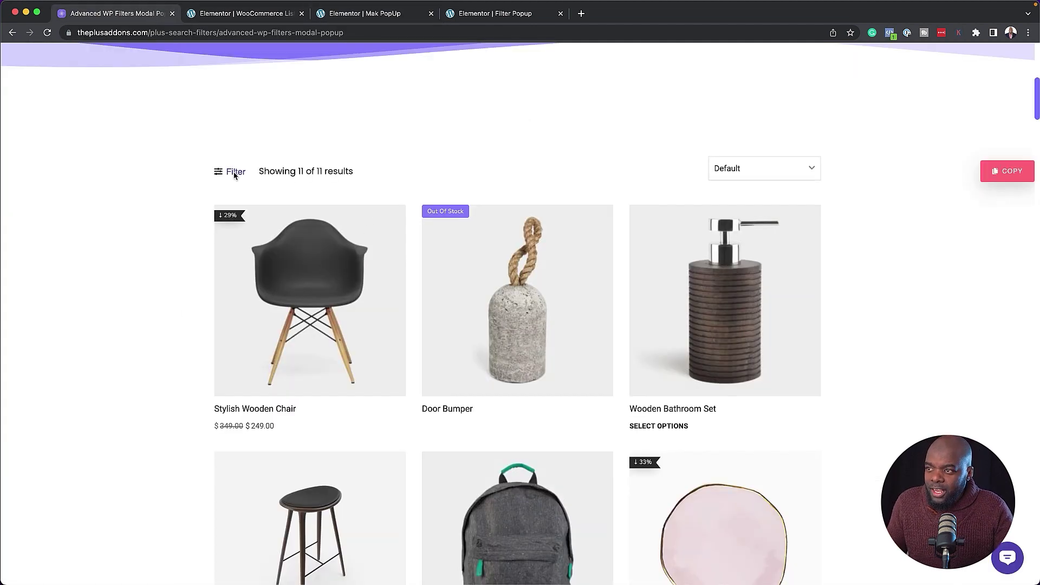
{"action": "left_click", "coordinate": [233, 170]}
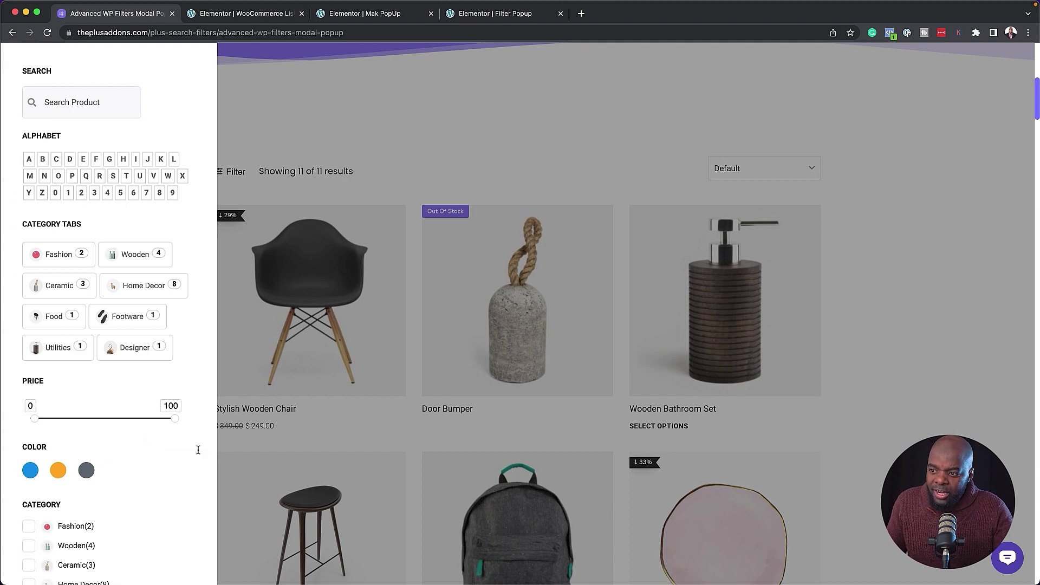
{"action": "left_click", "coordinate": [182, 514]}
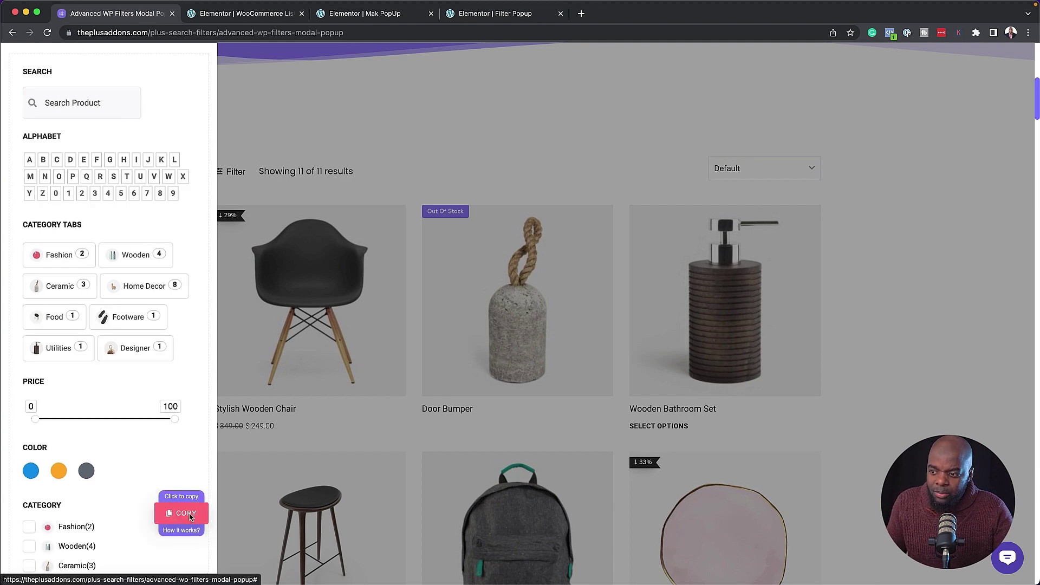
Paste the copied filter section into the Mak PopUp template through a new single-column container, and delete the leftover empty container.
{"action": "left_click", "coordinate": [248, 6]}
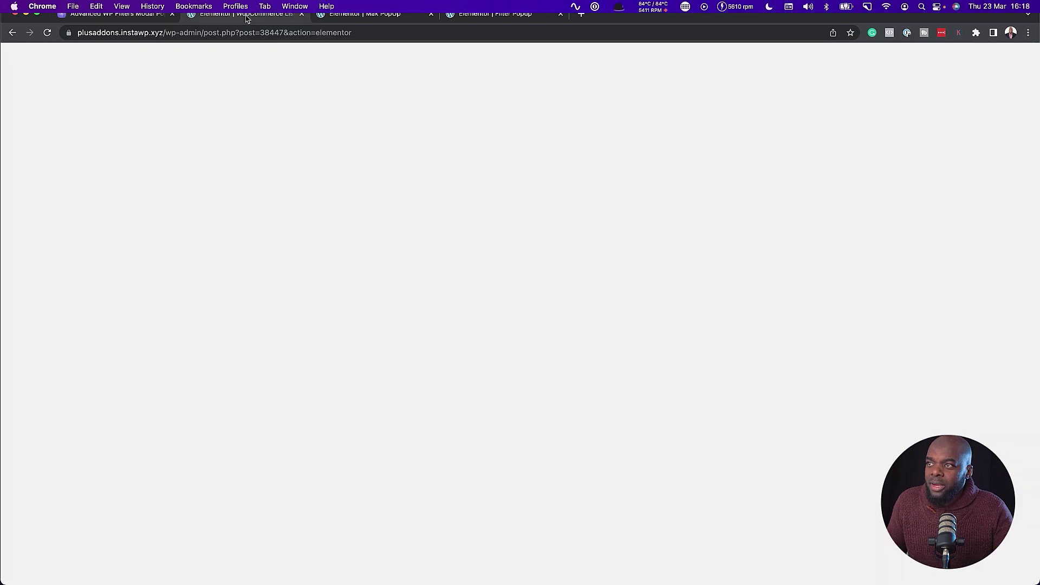
{"action": "left_click", "coordinate": [387, 13]}
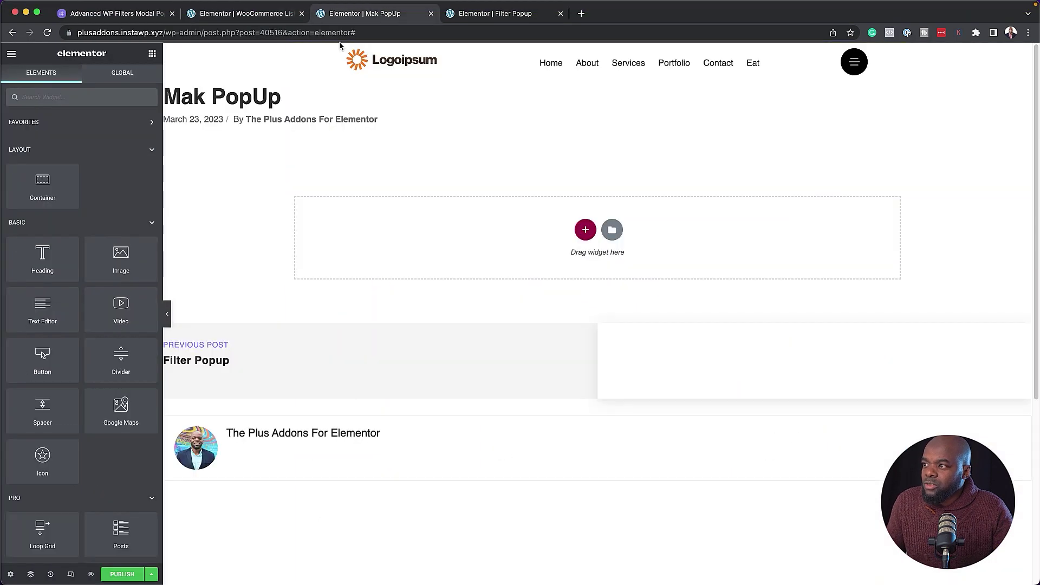
{"action": "left_click", "coordinate": [592, 232]}
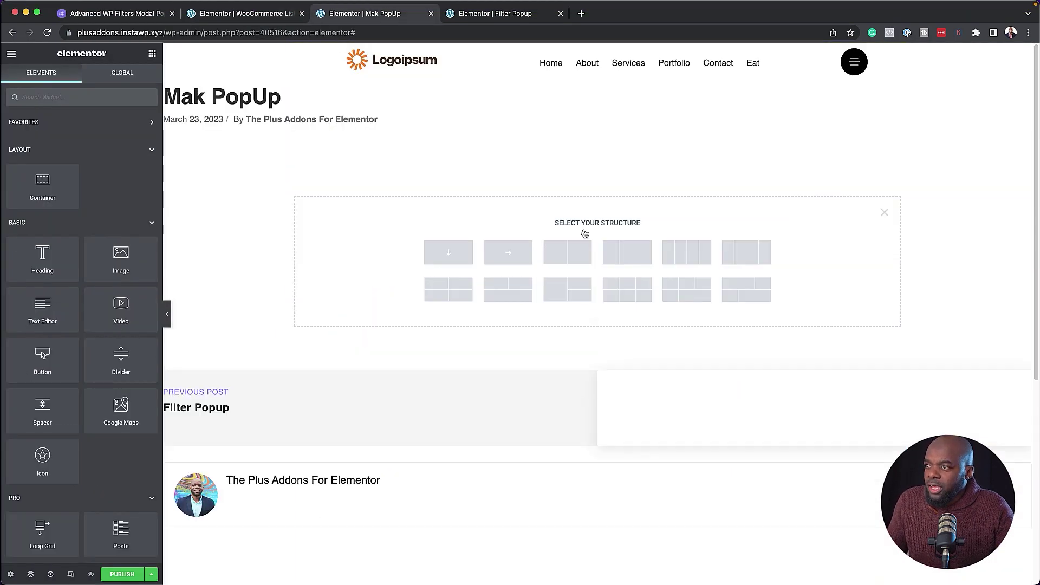
{"action": "left_click", "coordinate": [448, 254]}
{"action": "right_click", "coordinate": [234, 157]}
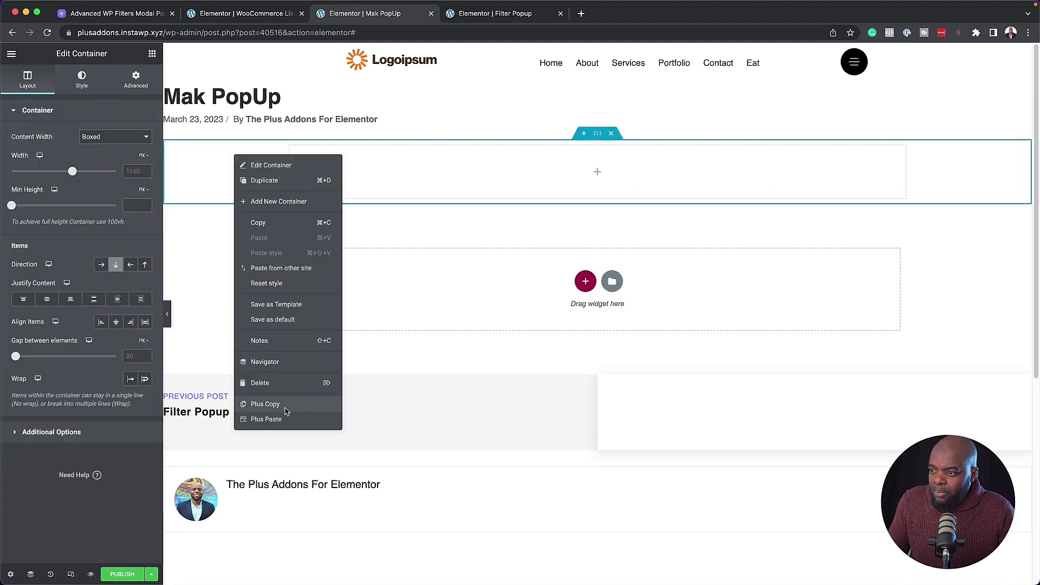
{"action": "left_click", "coordinate": [266, 419]}
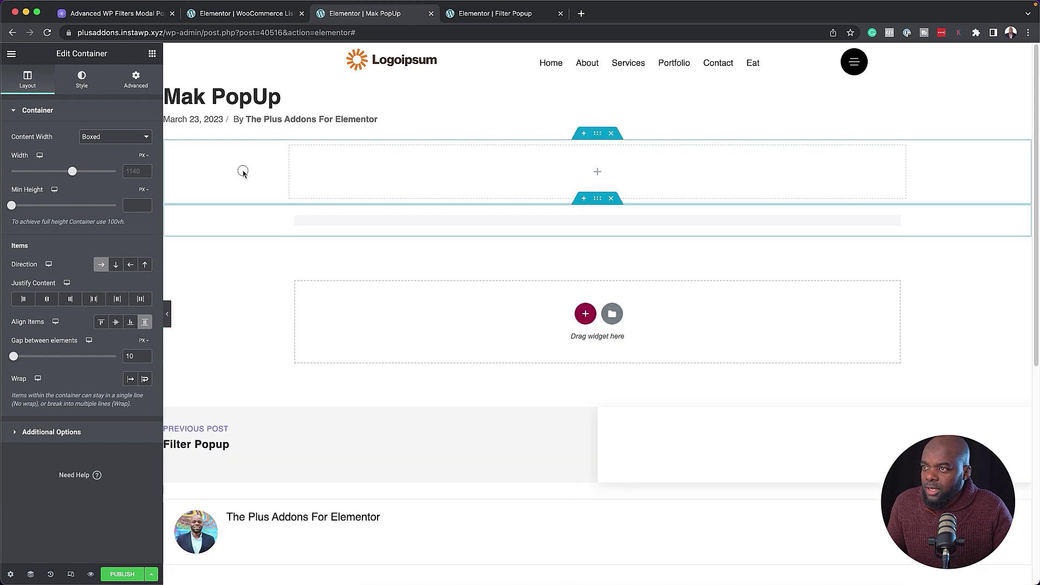
{"action": "left_click", "coordinate": [612, 133]}
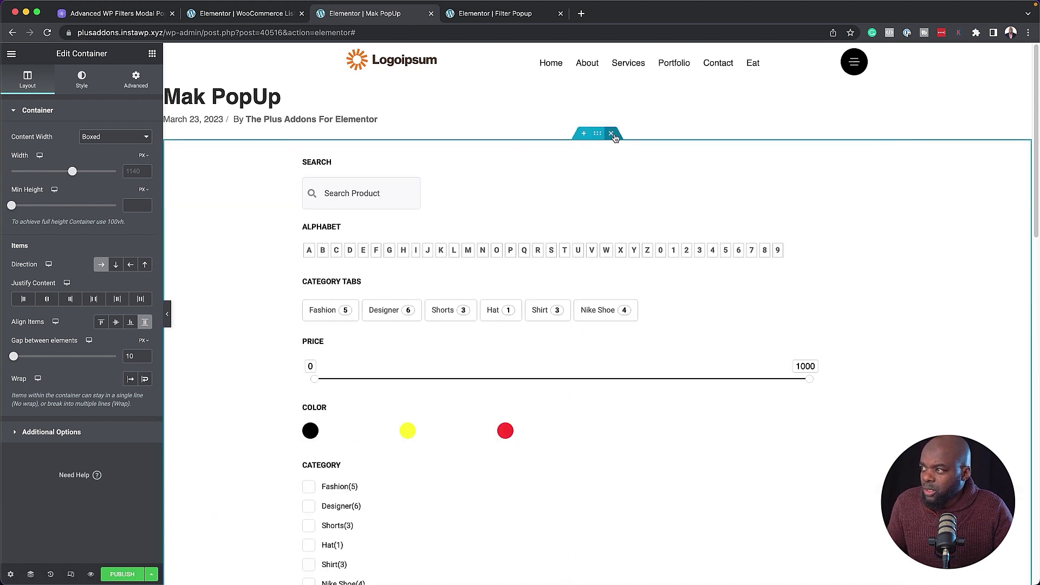
Set the placeholder text of the WP Filters widget's Search field to "Search", keeping Taxonomy as its type.
{"action": "left_click", "coordinate": [466, 206]}
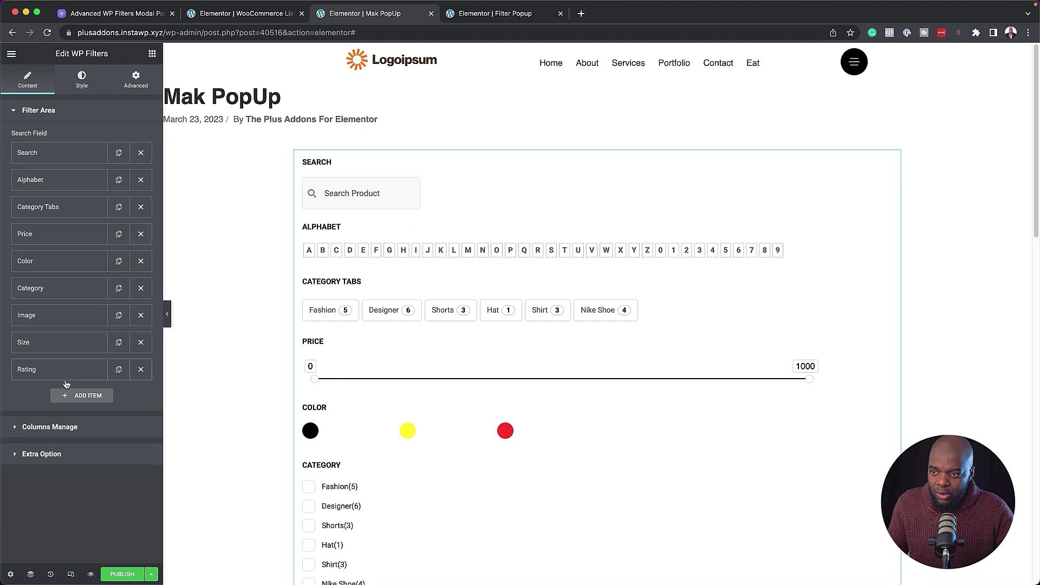
{"action": "left_click", "coordinate": [66, 157]}
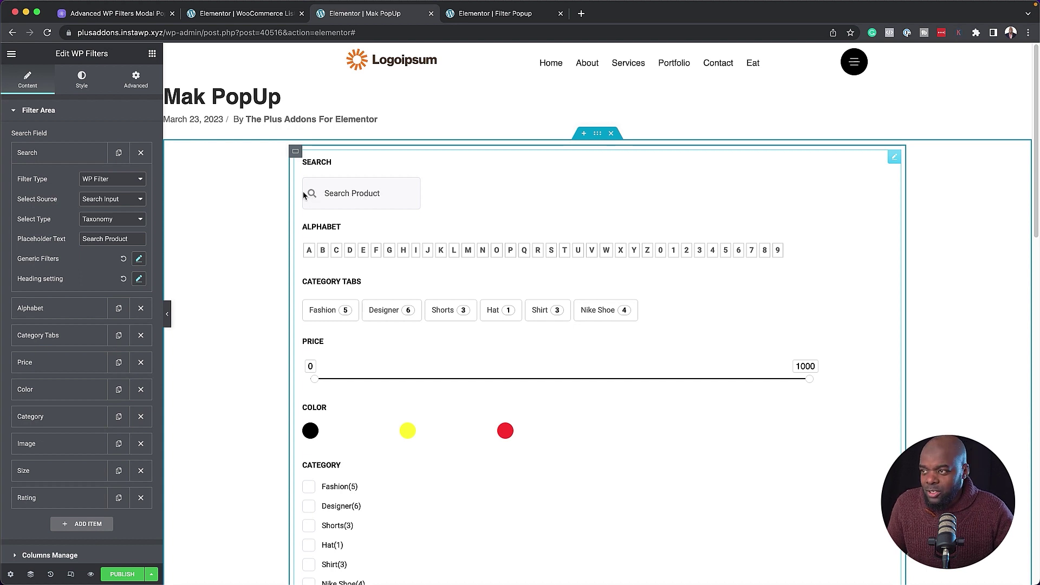
{"action": "left_click", "coordinate": [117, 220]}
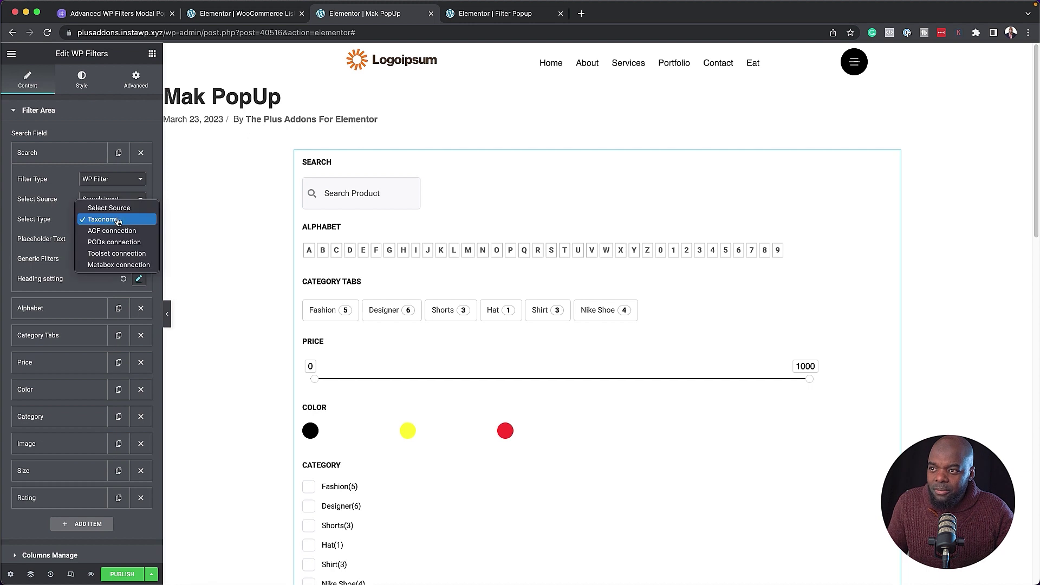
{"action": "left_click", "coordinate": [117, 219]}
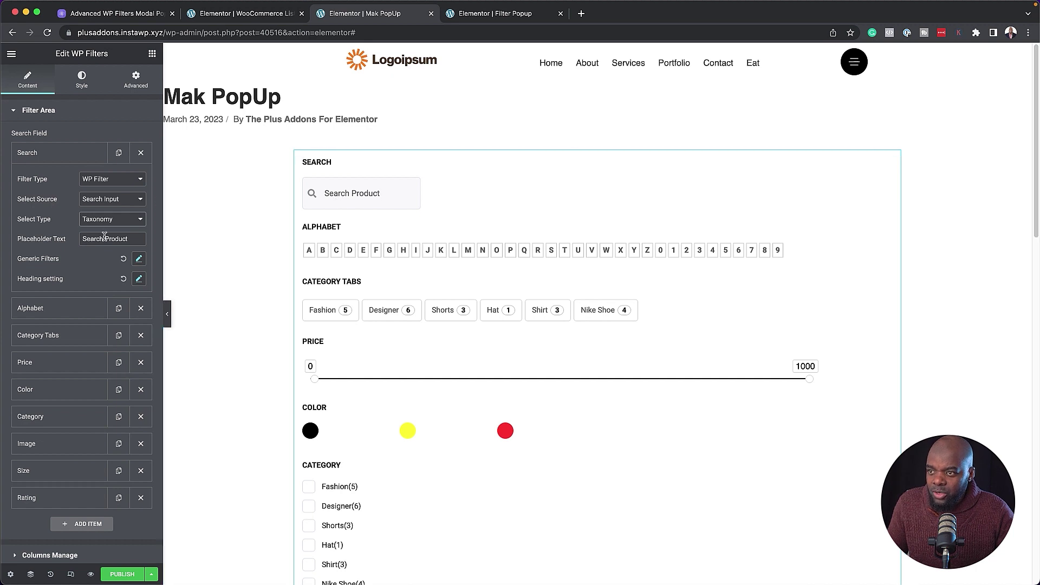
{"action": "left_click_drag", "start_coordinate": [106, 238], "coordinate": [130, 238]}
{"action": "key", "text": "BackSpace"}
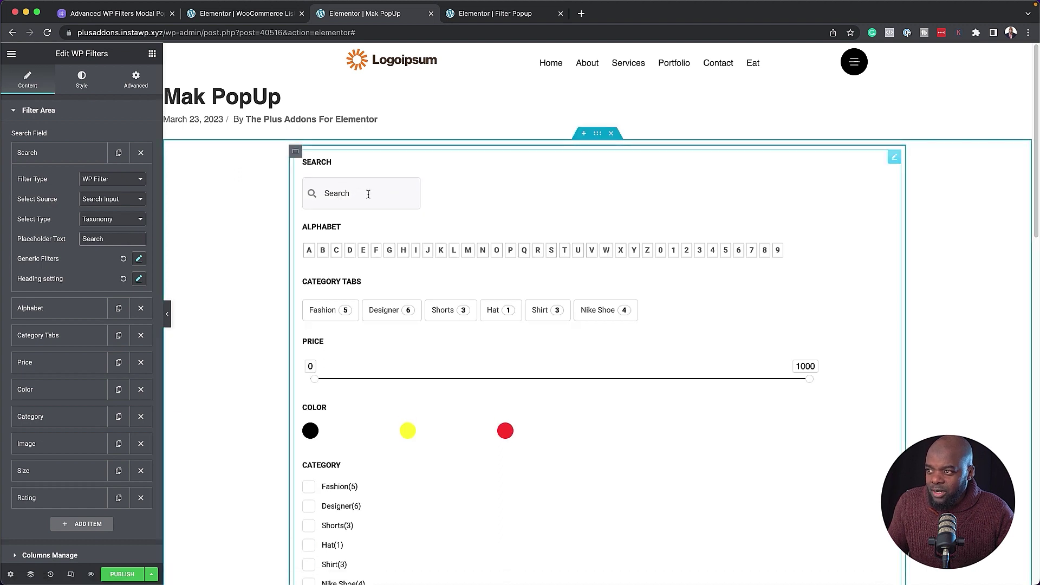
{"action": "left_click", "coordinate": [68, 154]}
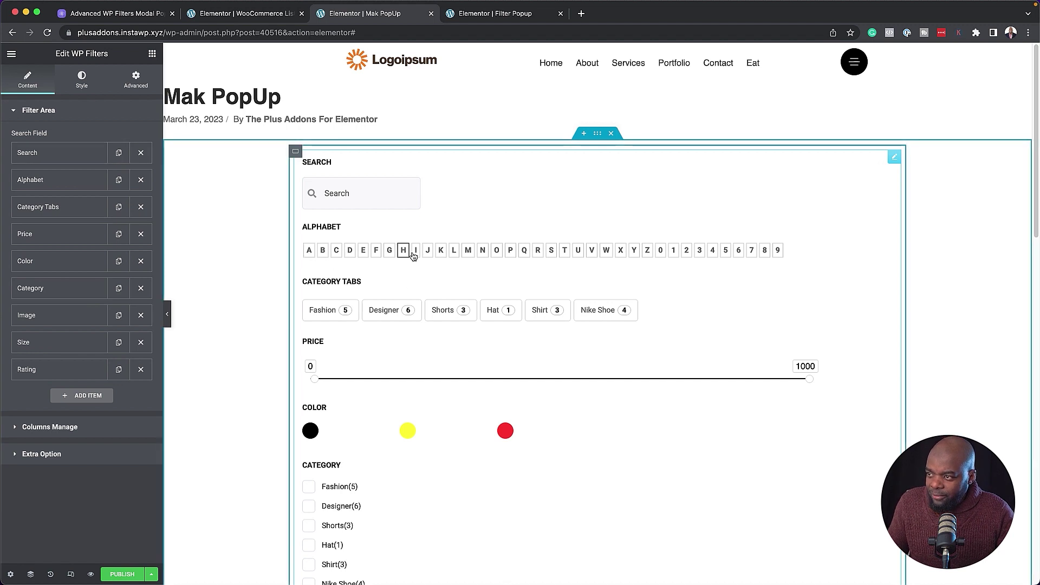
Review the Alphabet and Category Tabs filter settings, keeping Taxonomy as the Category Tabs type and product_cat as its taxonomy.
{"action": "left_click", "coordinate": [74, 186]}
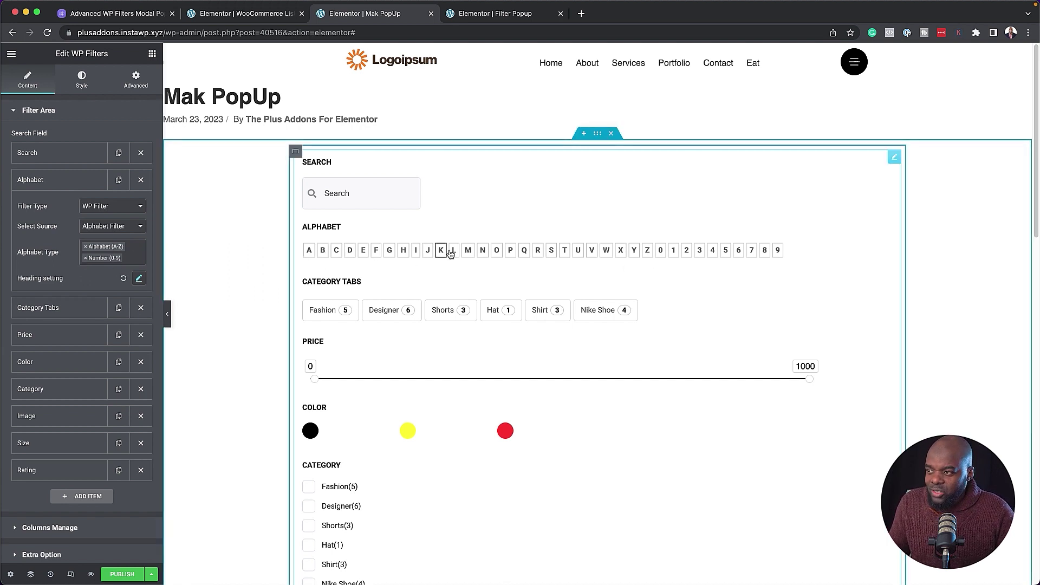
{"action": "left_click", "coordinate": [81, 183]}
{"action": "left_click", "coordinate": [77, 210]}
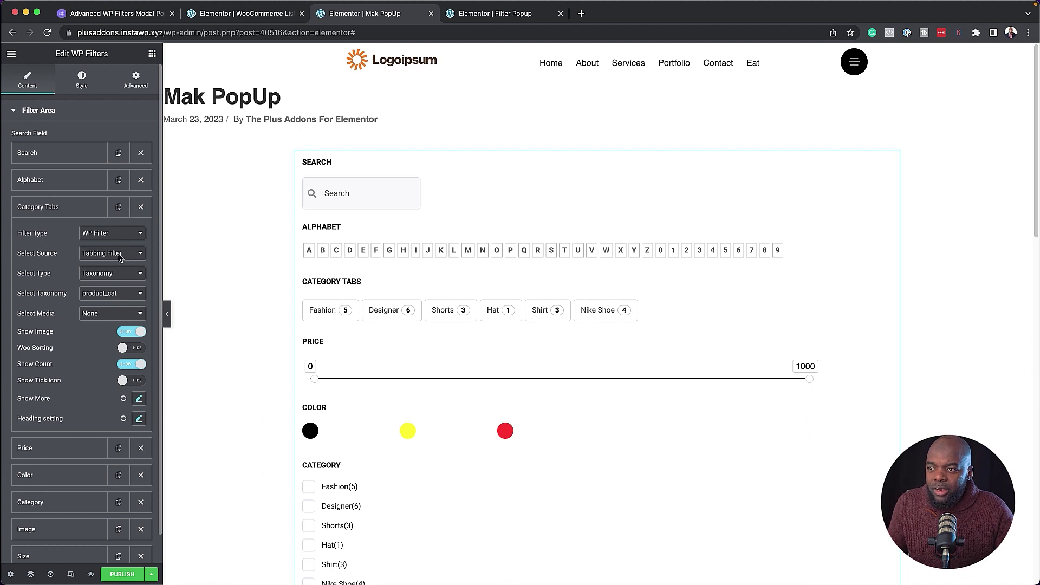
{"action": "left_click", "coordinate": [112, 276]}
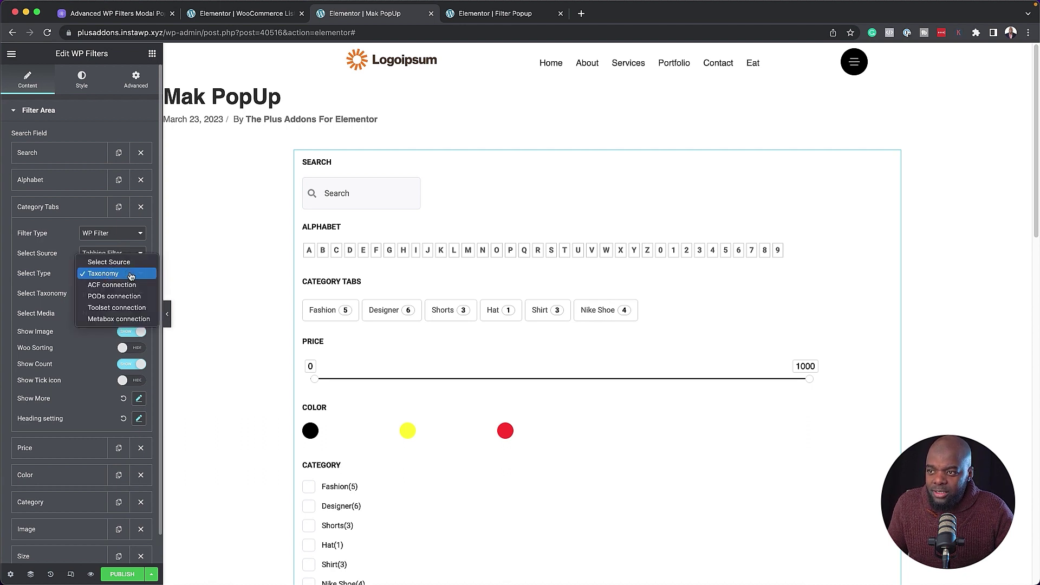
{"action": "left_click", "coordinate": [130, 276]}
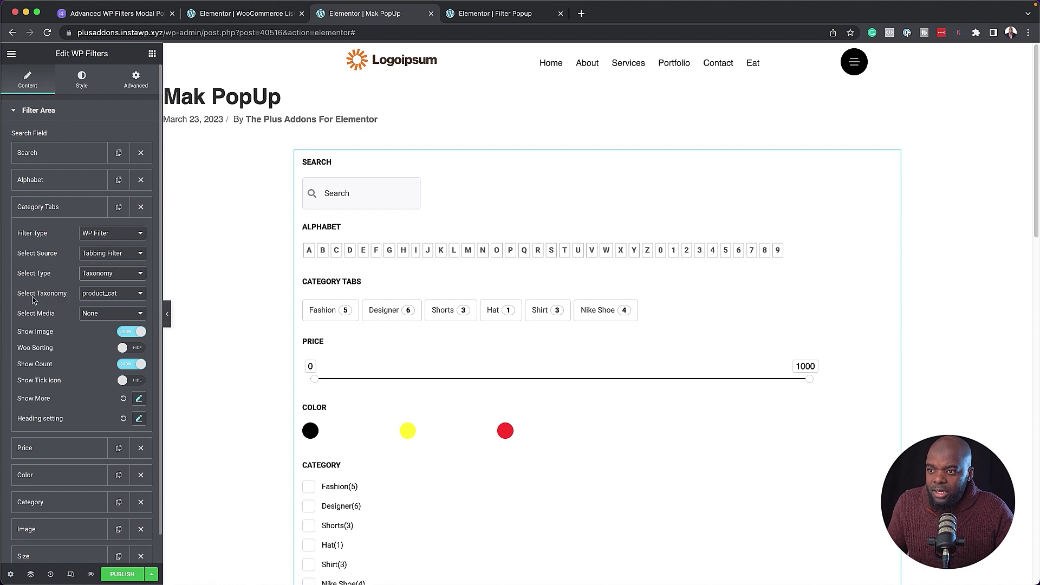
{"action": "left_click", "coordinate": [111, 296]}
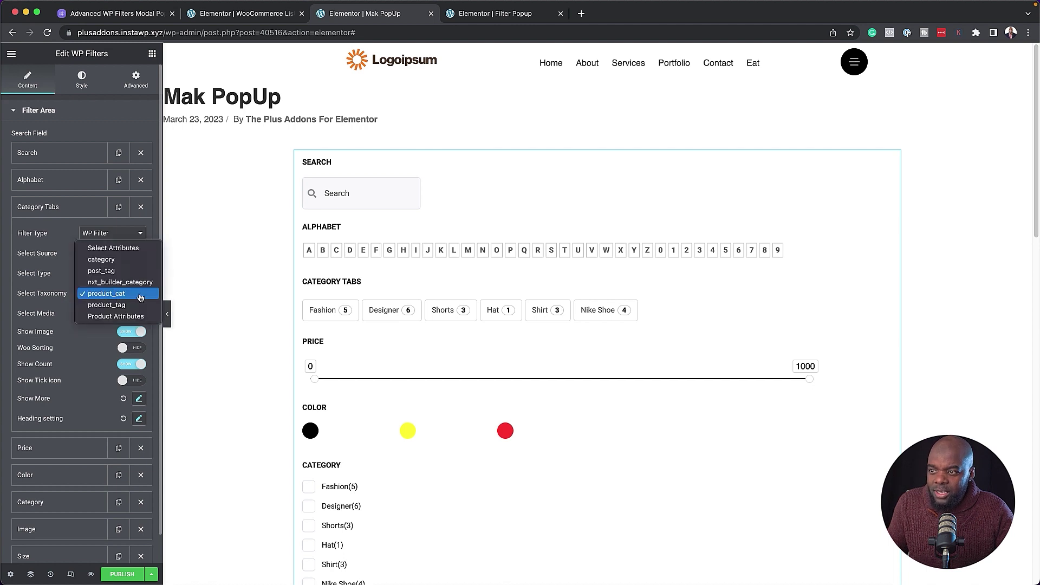
{"action": "left_click", "coordinate": [140, 296]}
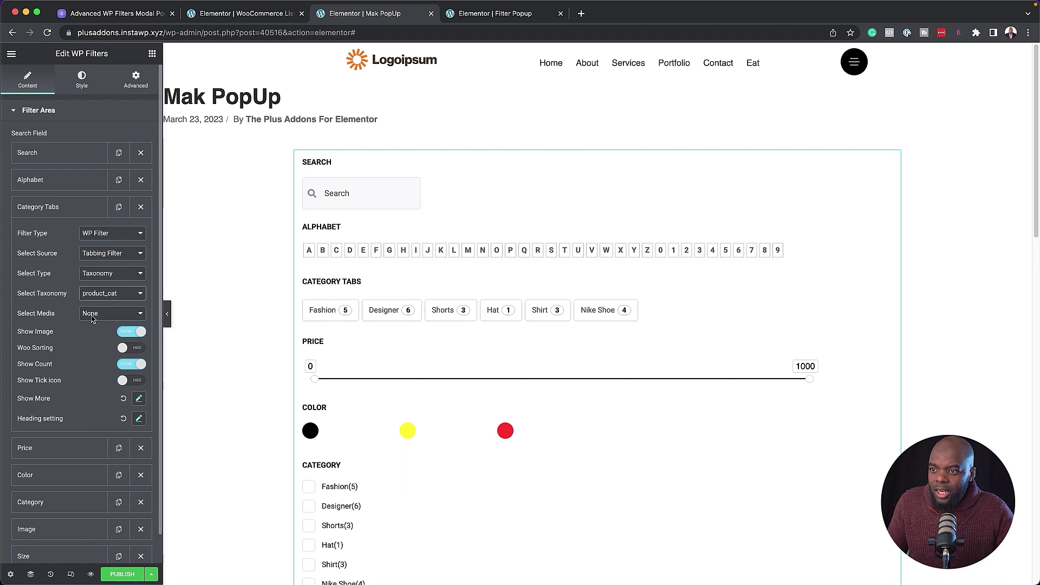
{"action": "left_click", "coordinate": [69, 208]}
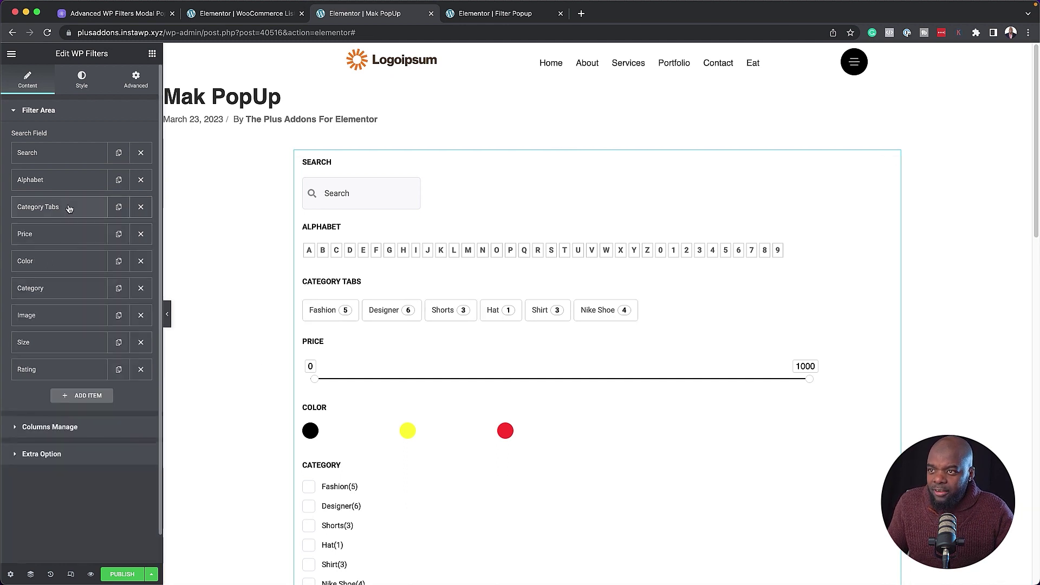
Set the Price filter's maximum price to 9000 and its price symbol to $.
{"action": "left_click", "coordinate": [62, 236]}
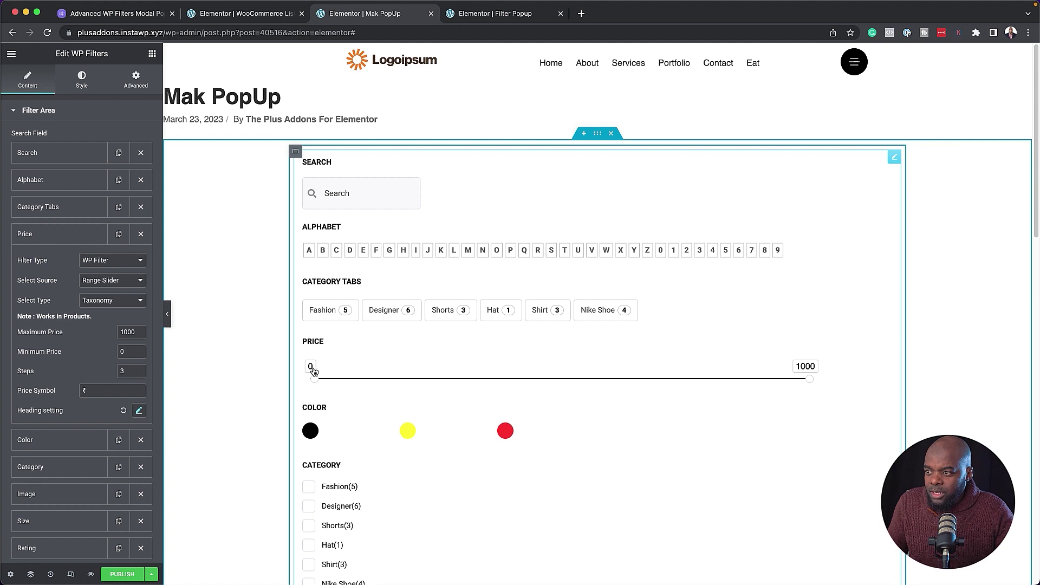
{"action": "left_click_drag", "start_coordinate": [123, 333], "coordinate": [101, 334]}
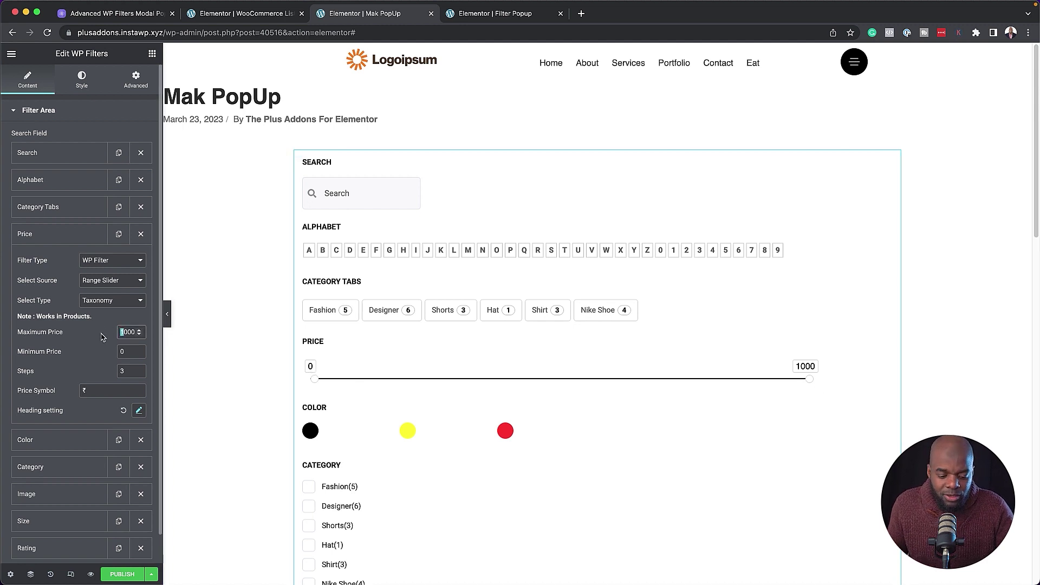
{"action": "type", "text": "9"}
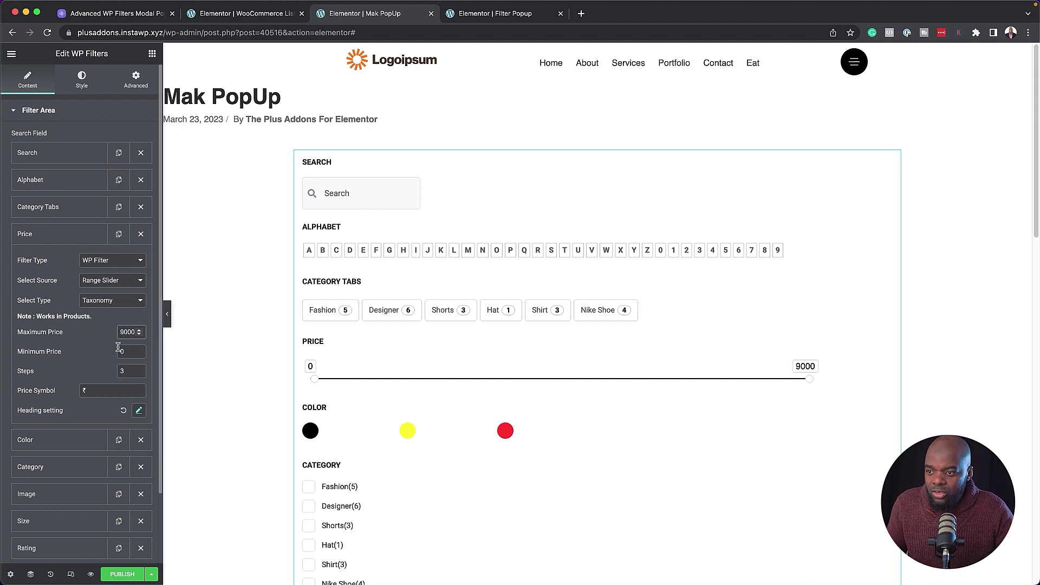
{"action": "left_click", "coordinate": [88, 390]}
{"action": "left_click_drag", "start_coordinate": [88, 390], "coordinate": [45, 383]}
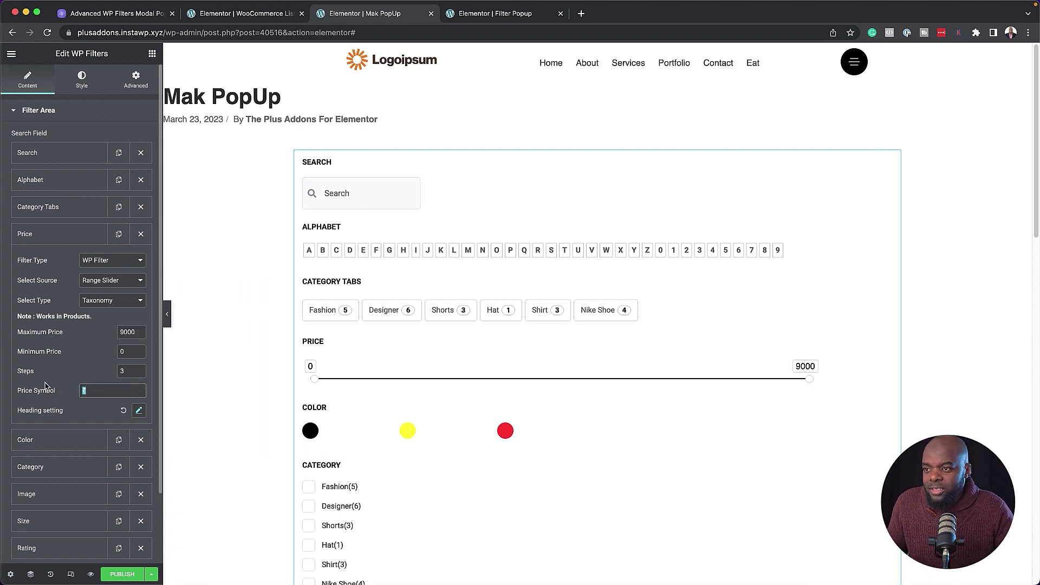
{"action": "type", "text": "#"}
{"action": "key", "text": "BackSpace"}
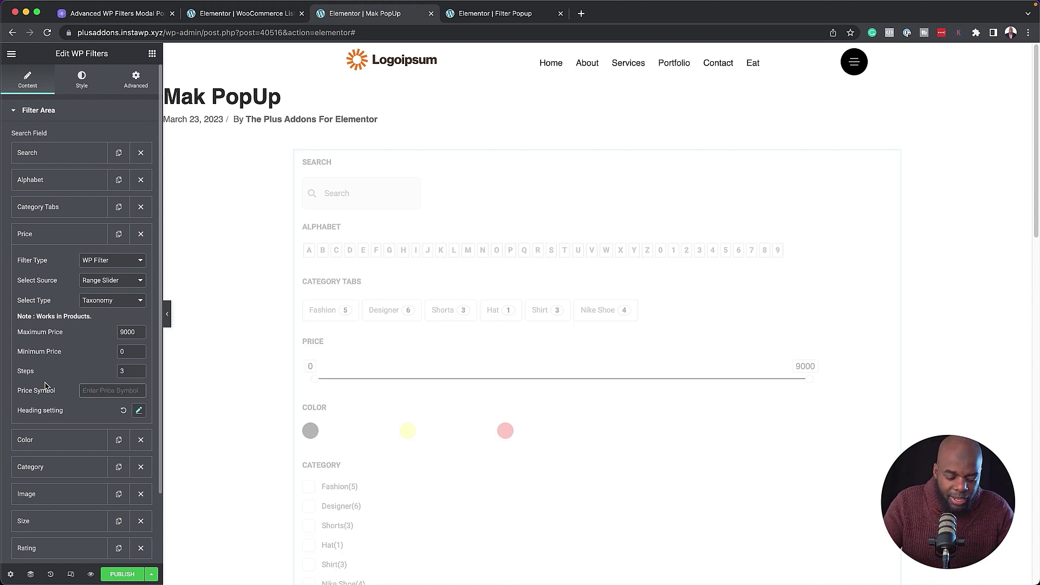
{"action": "type", "text": "£"}
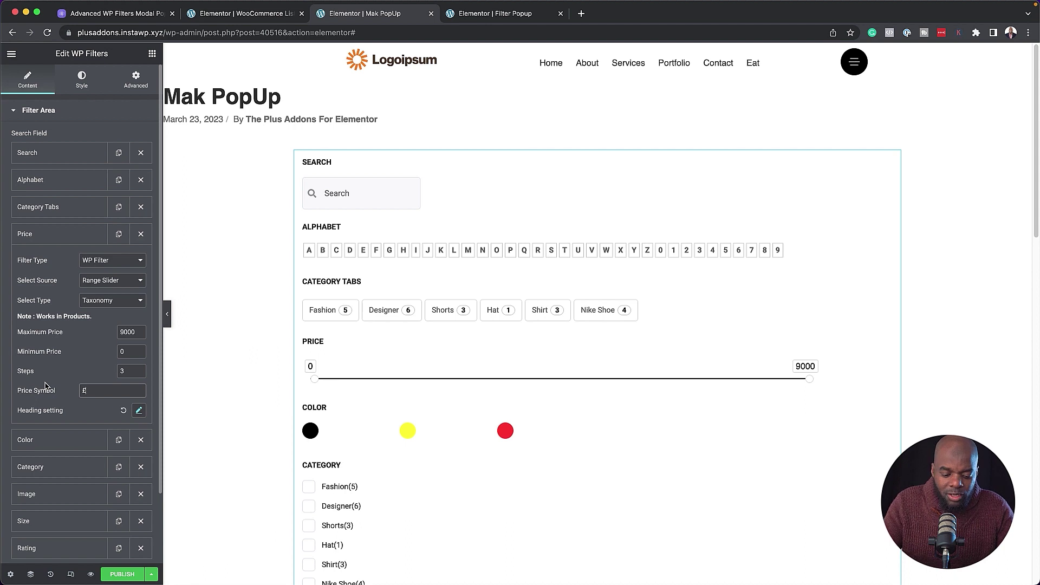
{"action": "key", "text": "BackSpace"}
{"action": "type", "text": "$"}
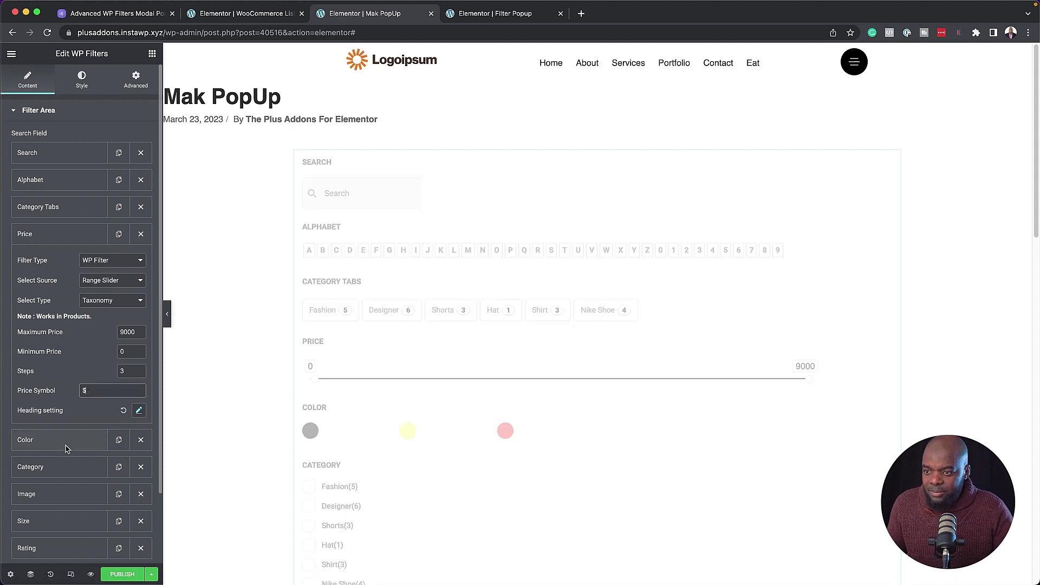
{"action": "scroll", "coordinate": [87, 423], "scroll_direction": "down", "scroll_amount": 2}
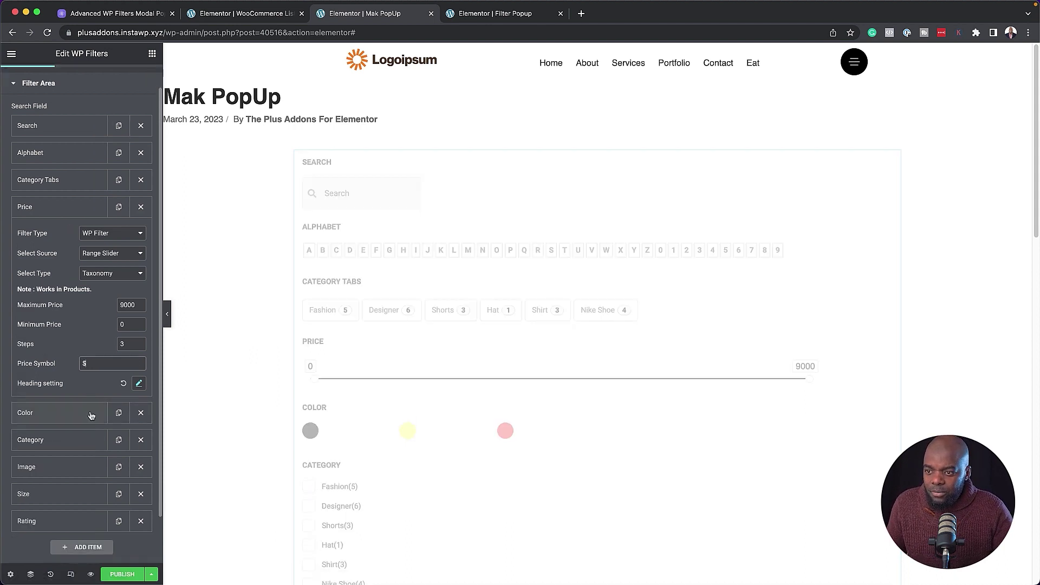
{"action": "left_click", "coordinate": [63, 200]}
Examine the Color filter's taxonomy and attribute options, keeping Product Attributes and Colour selected.
{"action": "left_click", "coordinate": [73, 222]}
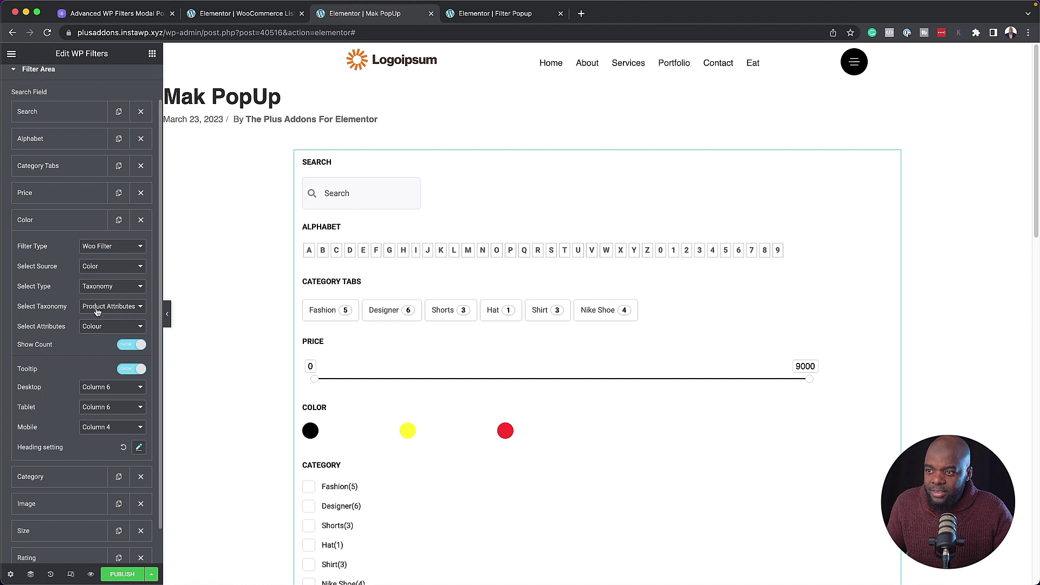
{"action": "left_click", "coordinate": [131, 308]}
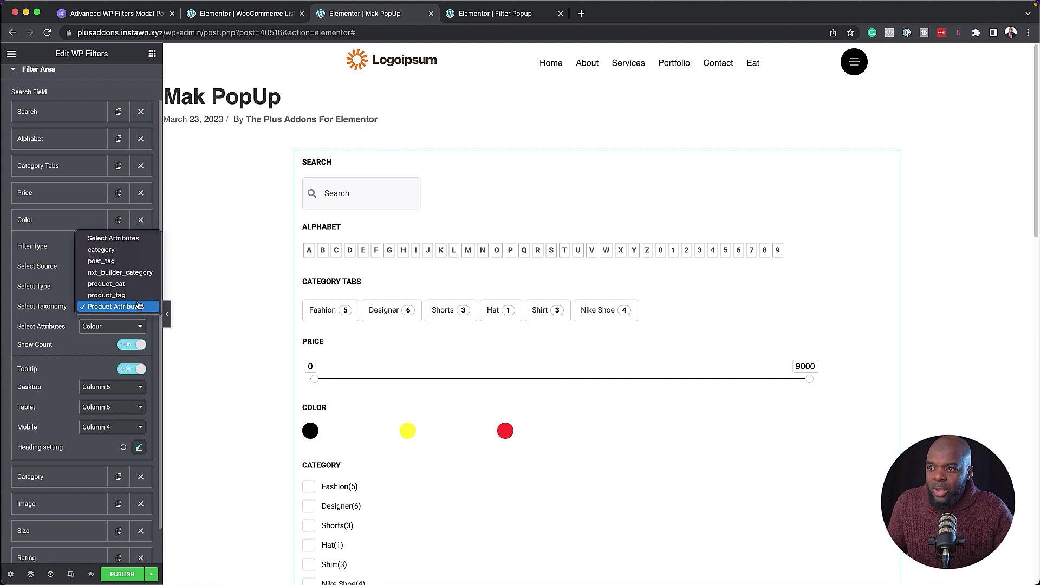
{"action": "left_click", "coordinate": [48, 328]}
{"action": "left_click", "coordinate": [99, 327]}
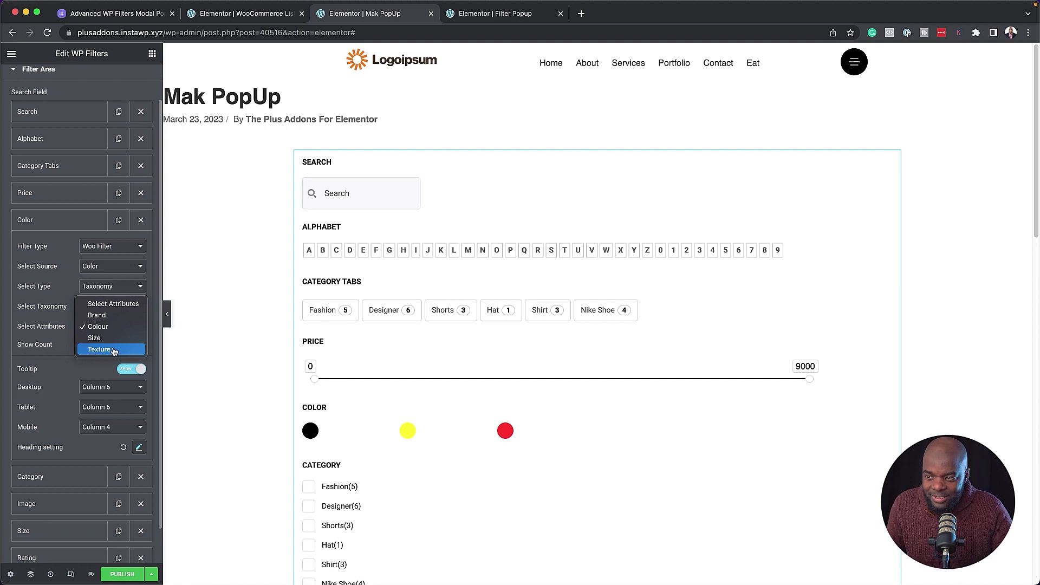
{"action": "left_click", "coordinate": [46, 224]}
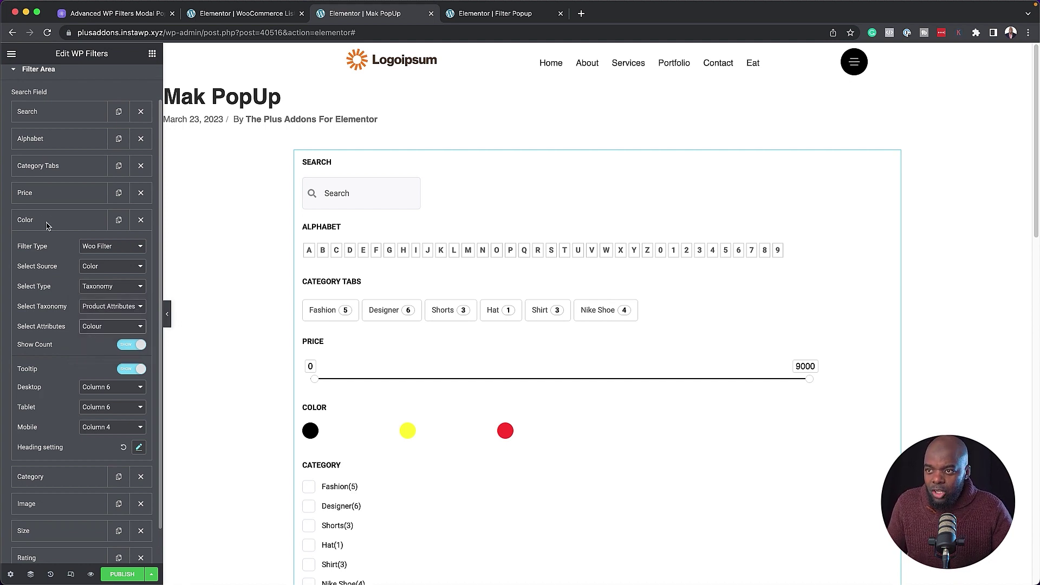
{"action": "left_click", "coordinate": [47, 224]}
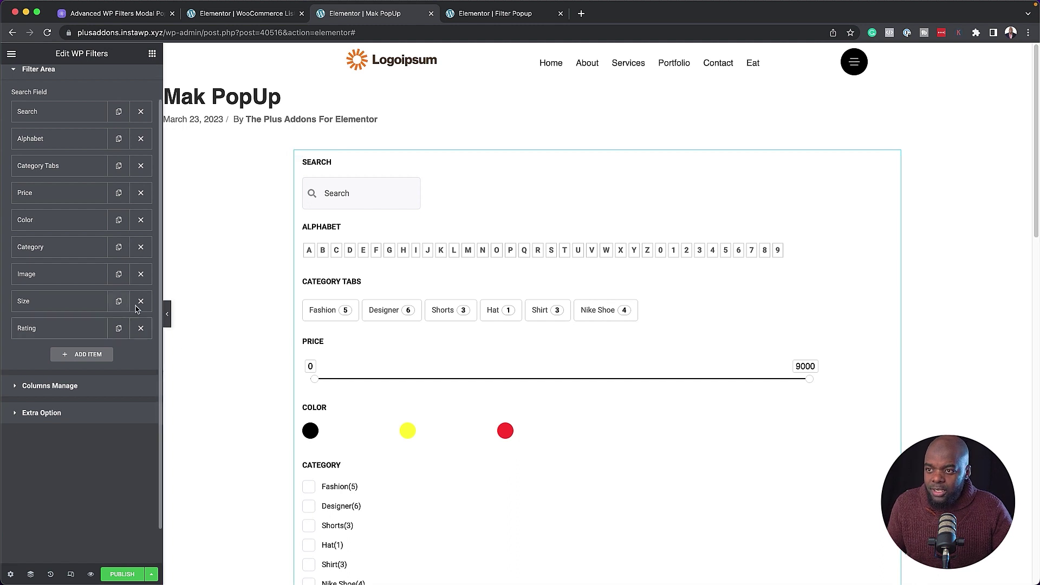
Review the Category and Size filter settings and the image, size and rating filters in the preview, keeping Size as the Size filter's attribute.
{"action": "left_click", "coordinate": [83, 250]}
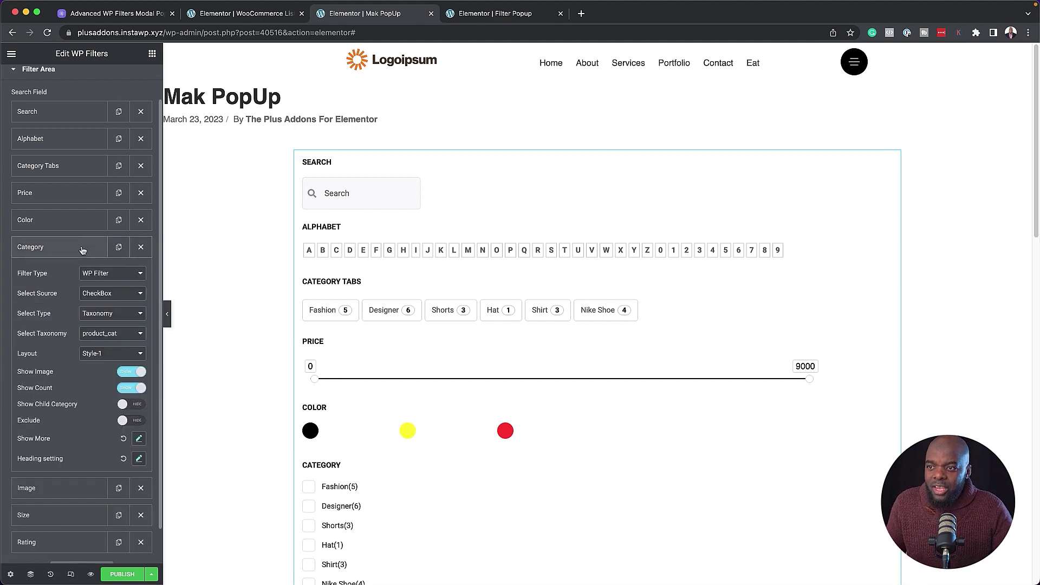
{"action": "left_click", "coordinate": [83, 250]}
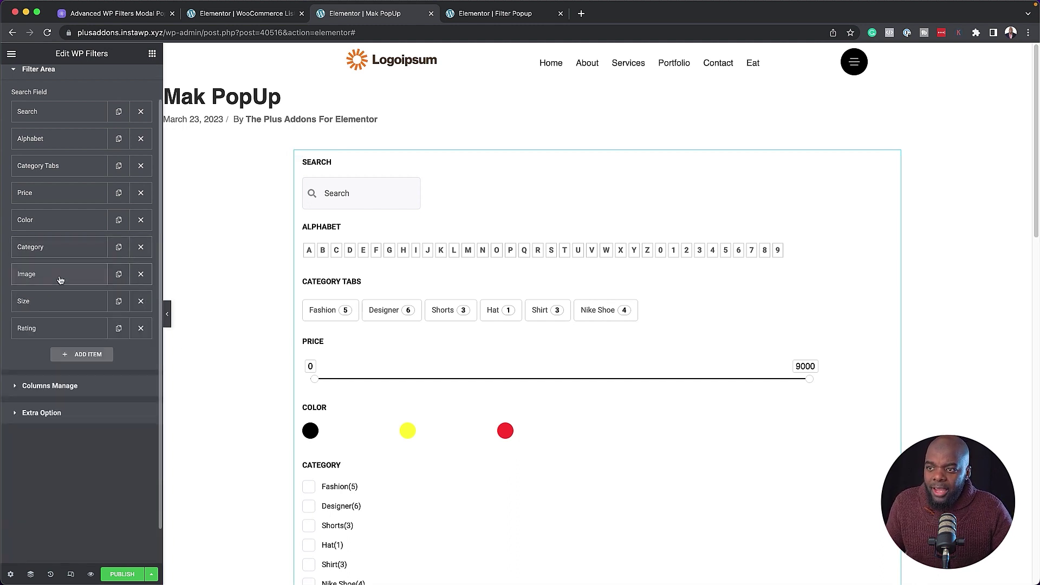
{"action": "scroll", "coordinate": [503, 413], "scroll_direction": "down", "scroll_amount": 5}
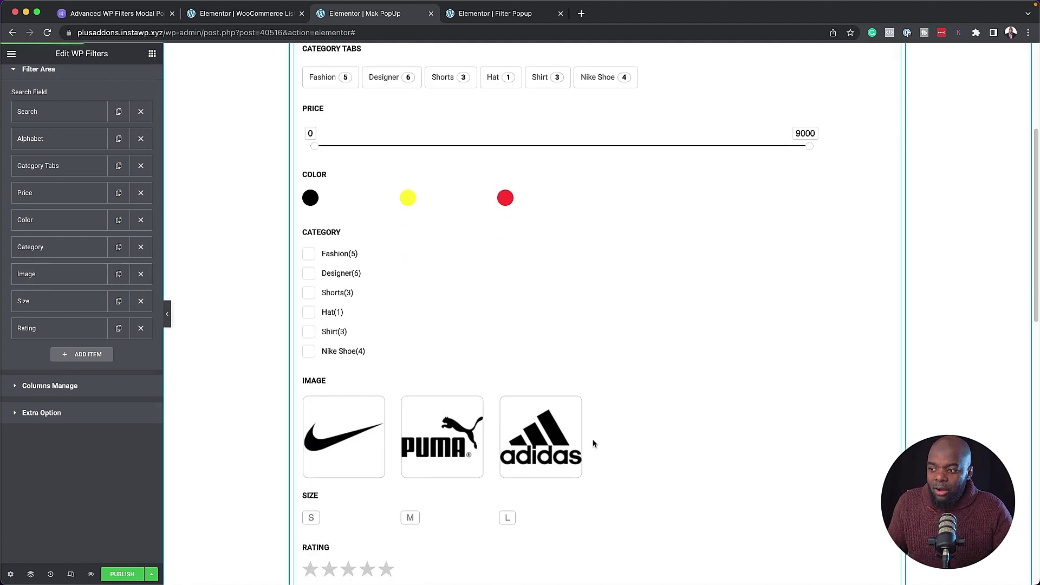
{"action": "left_click", "coordinate": [69, 304]}
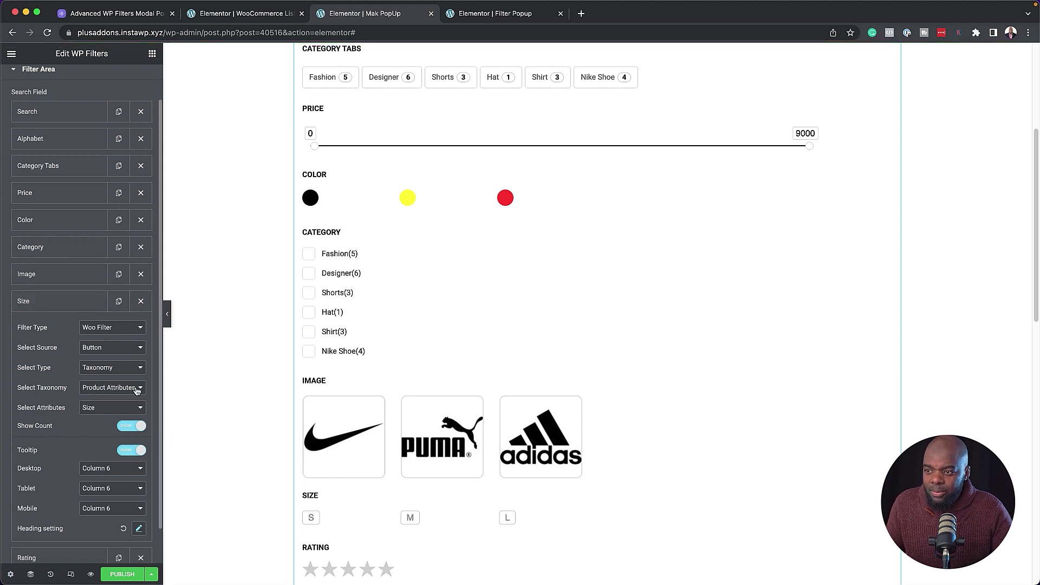
{"action": "left_click", "coordinate": [107, 409]}
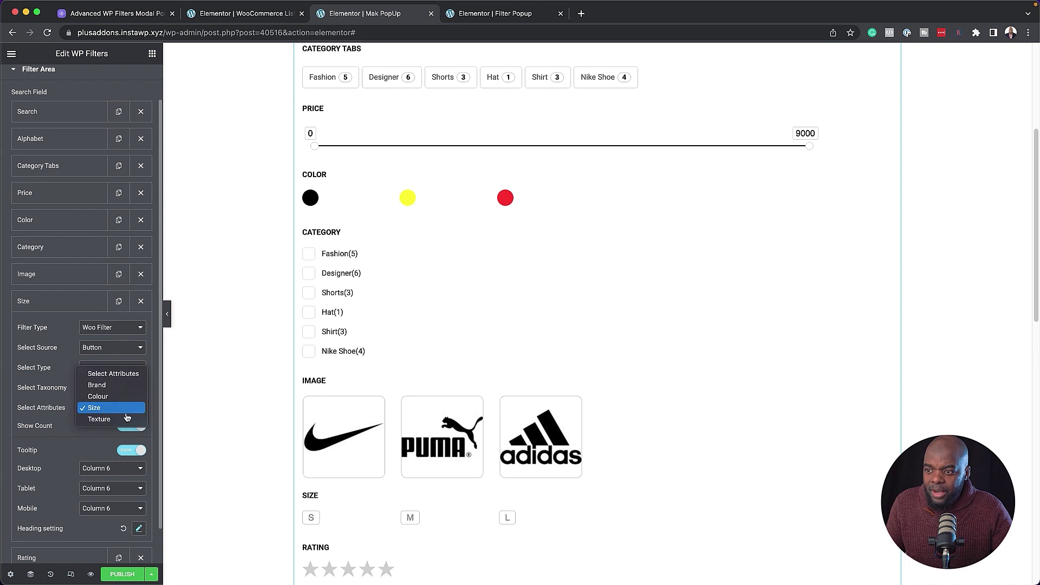
{"action": "left_click", "coordinate": [62, 328]}
{"action": "left_click", "coordinate": [62, 304]}
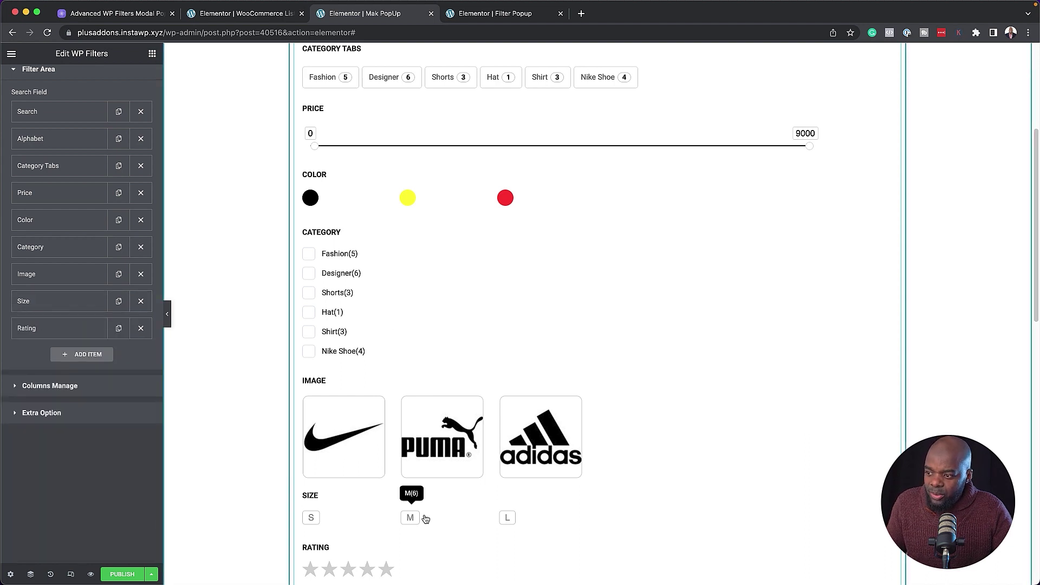
{"action": "scroll", "coordinate": [494, 520], "scroll_direction": "down", "scroll_amount": 3}
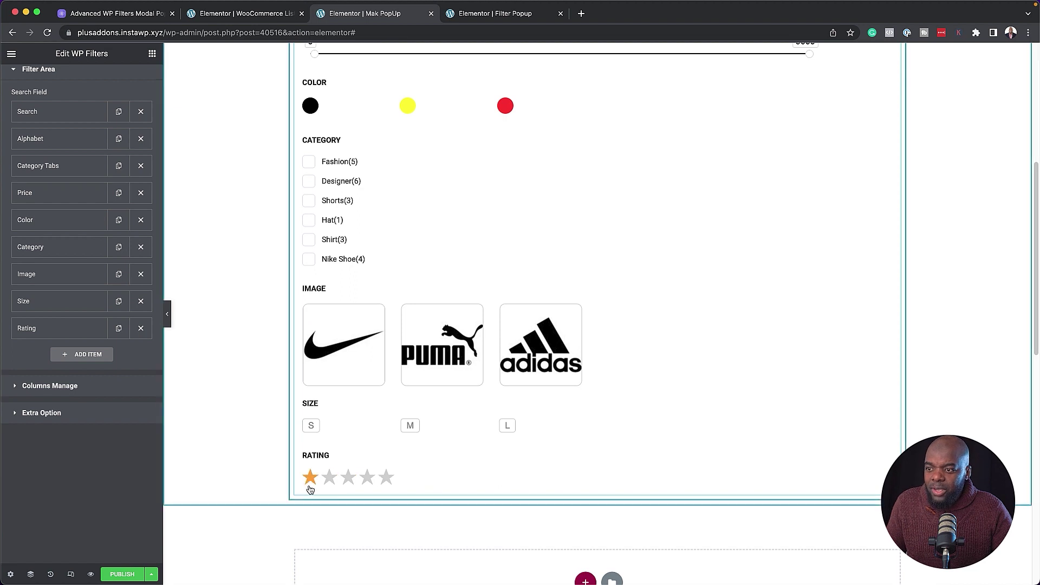
Publish the Mak PopUp template and open the Filter button's Popup Builder widget for editing on the shop page.
{"action": "left_click", "coordinate": [123, 576]}
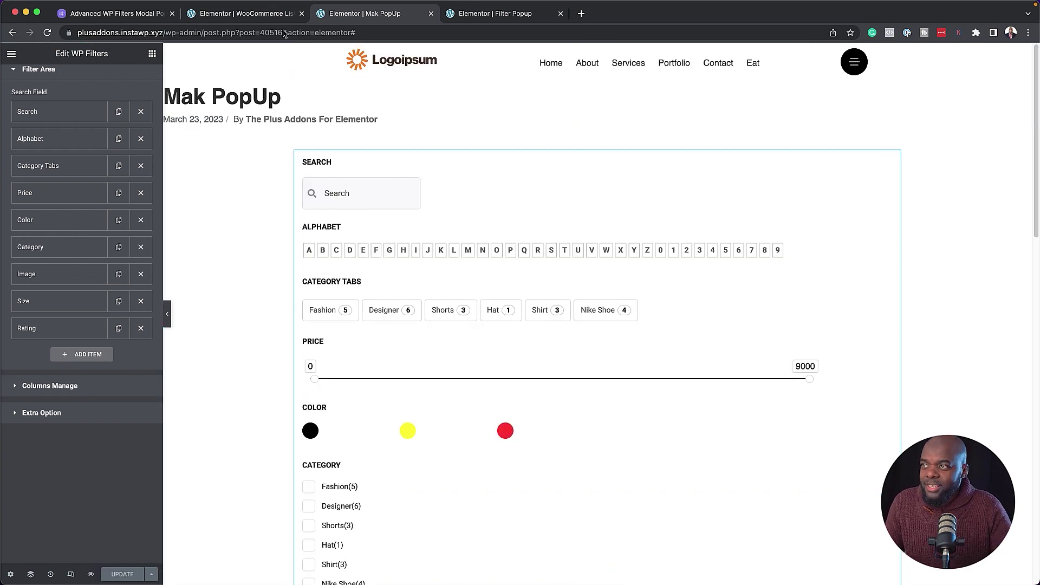
{"action": "left_click", "coordinate": [276, 14]}
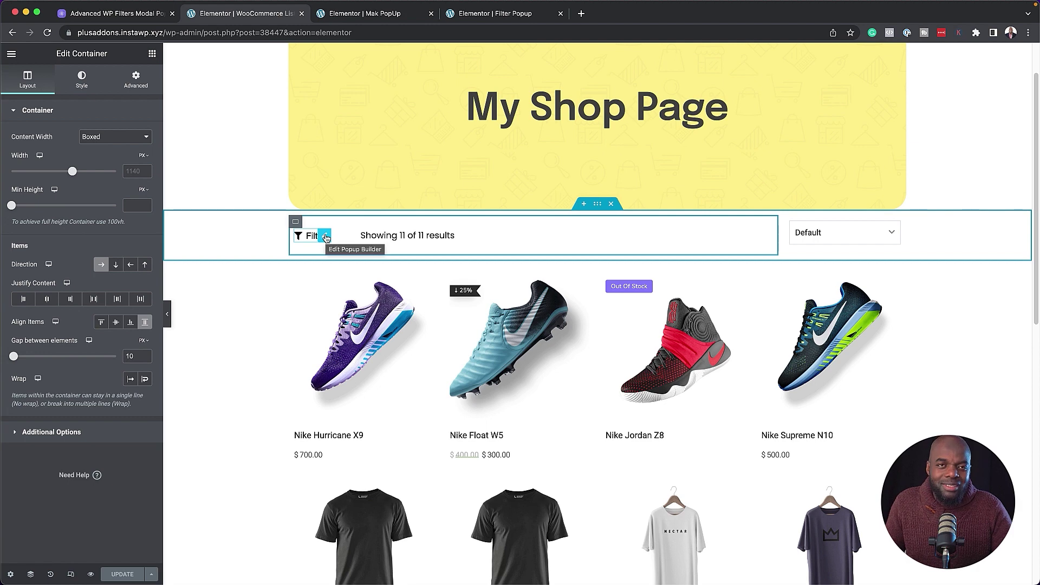
{"action": "left_click", "coordinate": [325, 237]}
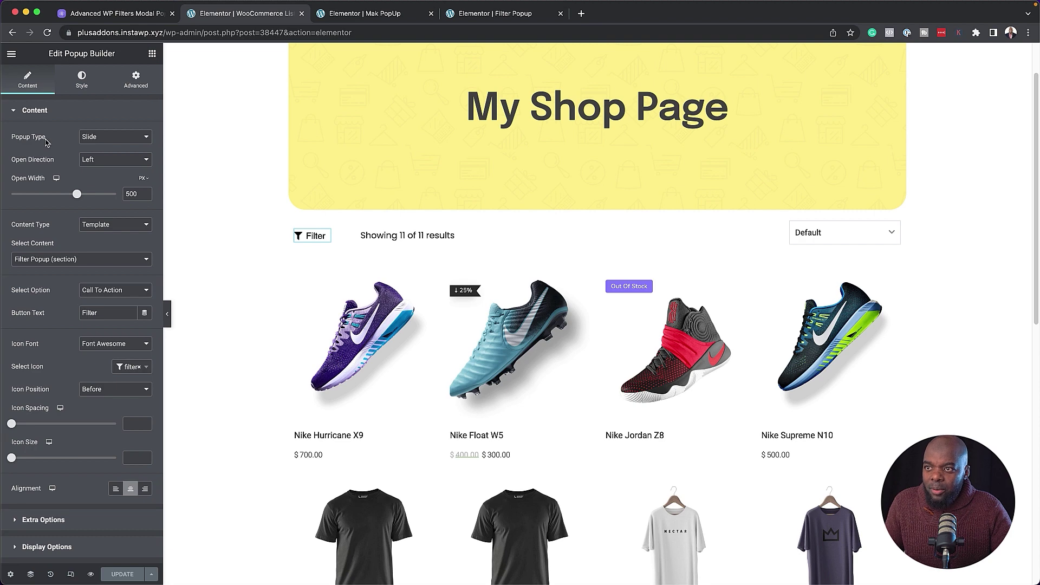
Check the Filter popup's type and content type, keeping Slide and Template, and look up the name of the new popup template.
{"action": "left_click", "coordinate": [115, 138]}
{"action": "left_click", "coordinate": [115, 138]}
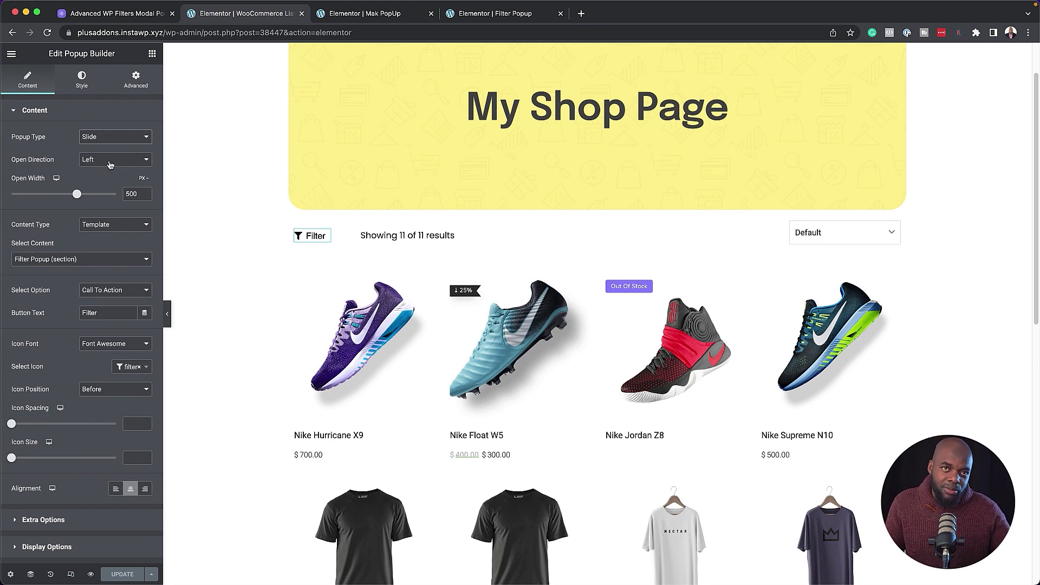
{"action": "left_click", "coordinate": [111, 225]}
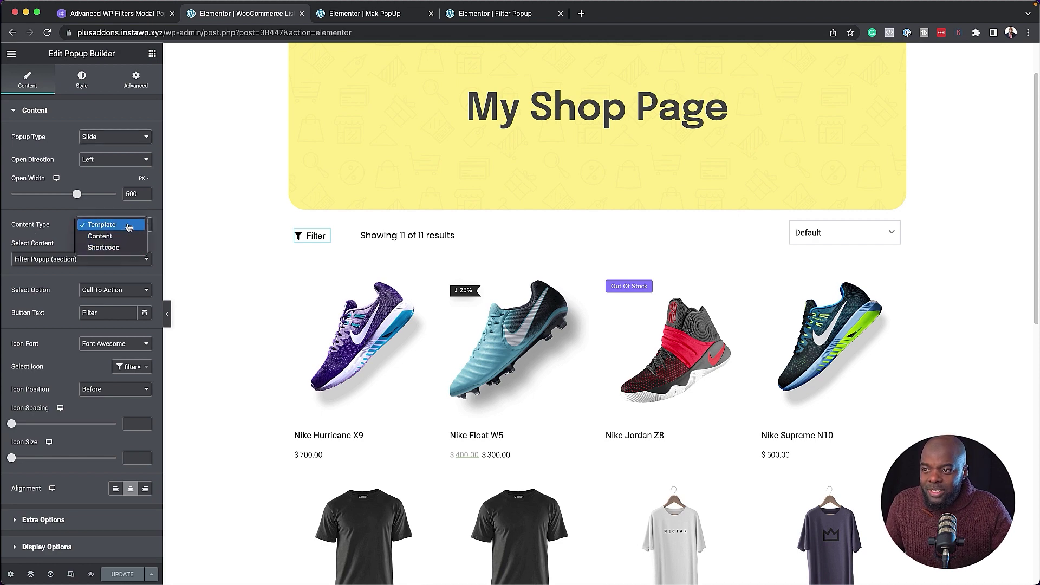
{"action": "left_click", "coordinate": [128, 226]}
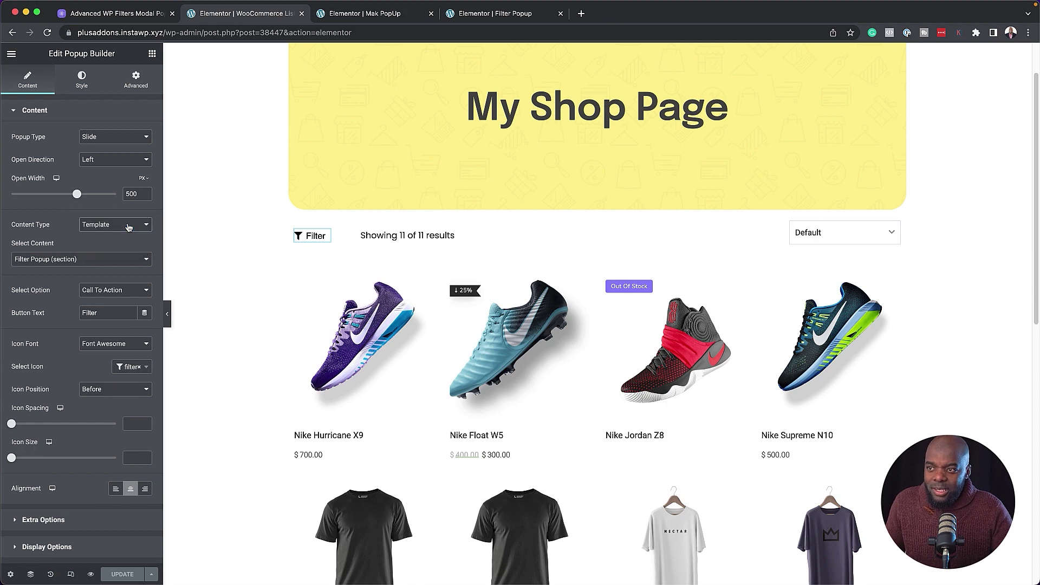
{"action": "left_click", "coordinate": [401, 14]}
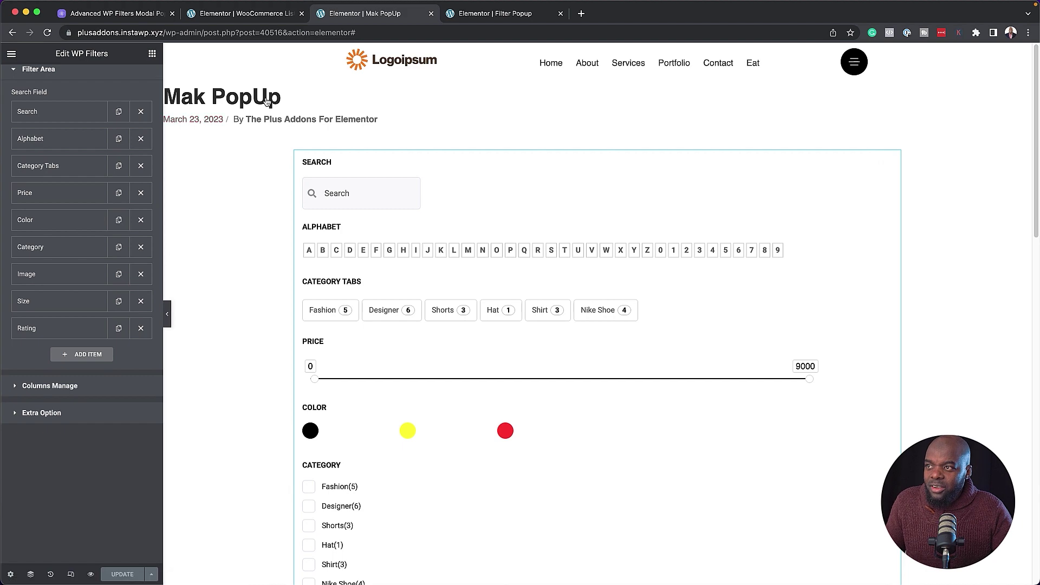
{"action": "left_click", "coordinate": [232, 14]}
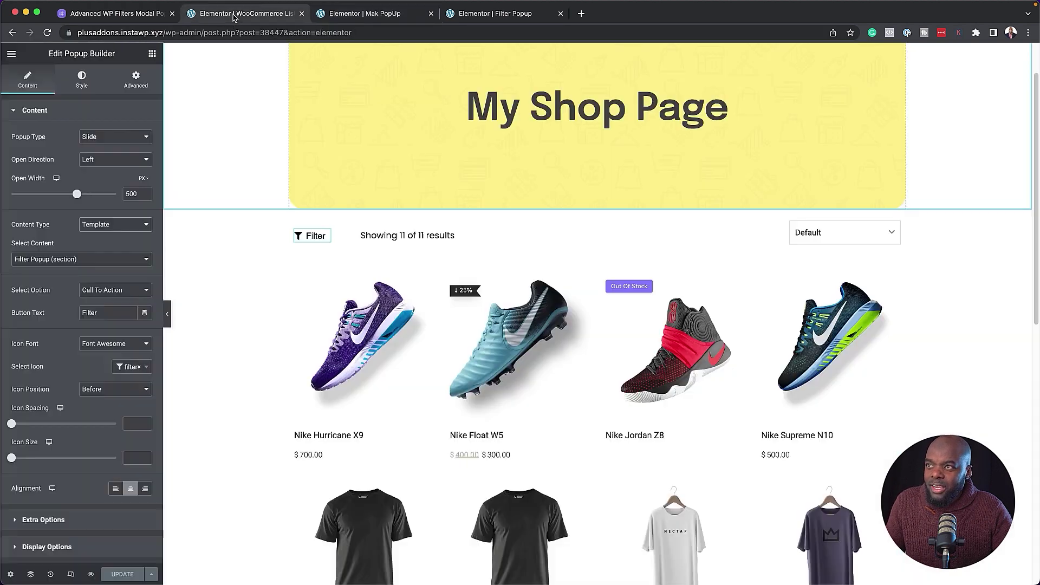
Set the Filter popup's content template to Mak PopUp (section) and update the shop page.
{"action": "left_click", "coordinate": [102, 261]}
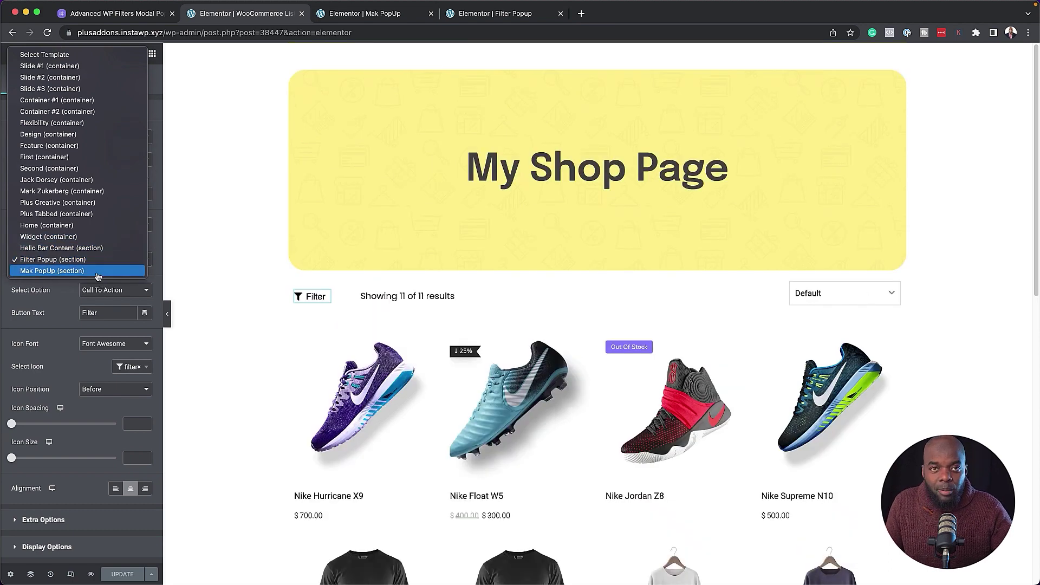
{"action": "left_click", "coordinate": [49, 271]}
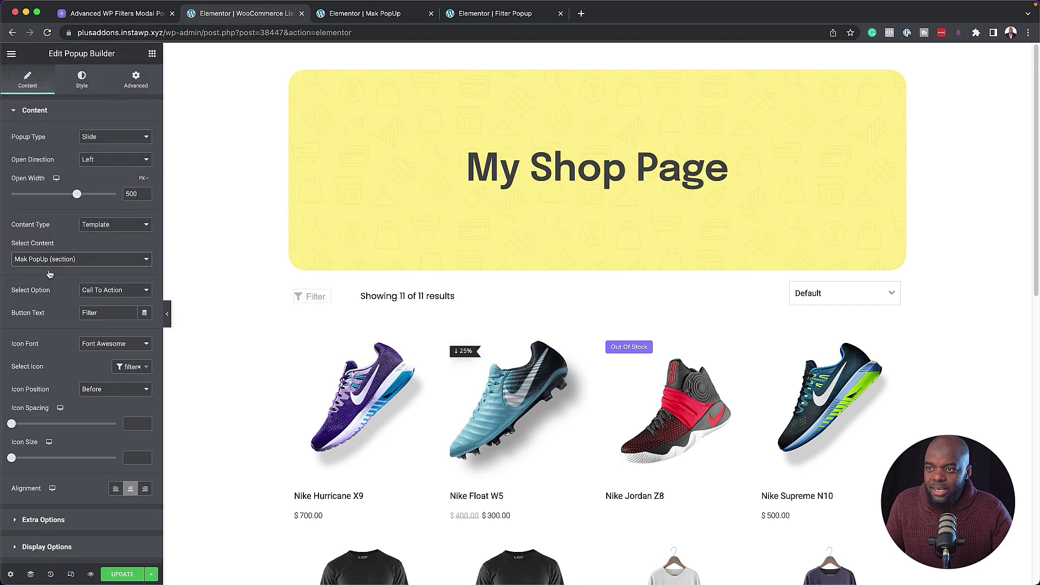
{"action": "left_click", "coordinate": [122, 573]}
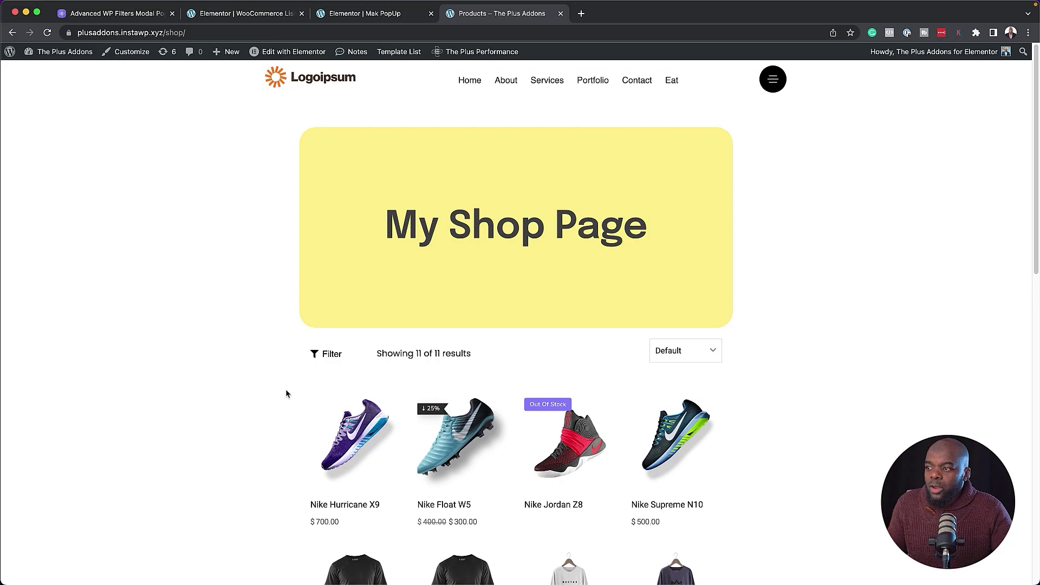
Test the filter popup on the live shop page with a price range of $5168 to $9000, and reset all filters.
{"action": "scroll", "coordinate": [624, 373], "scroll_direction": "down", "scroll_amount": 3}
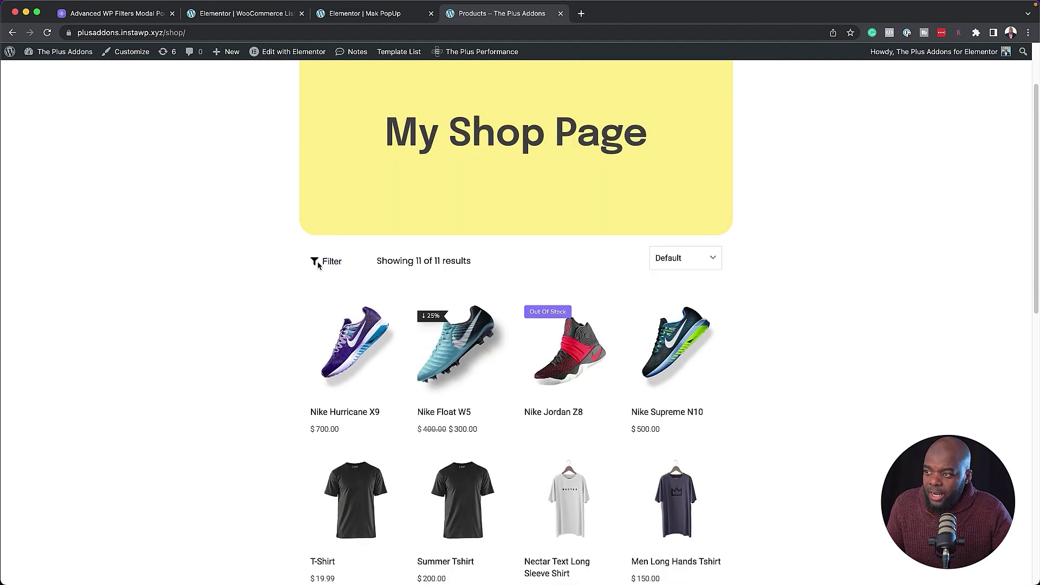
{"action": "left_click", "coordinate": [331, 265]}
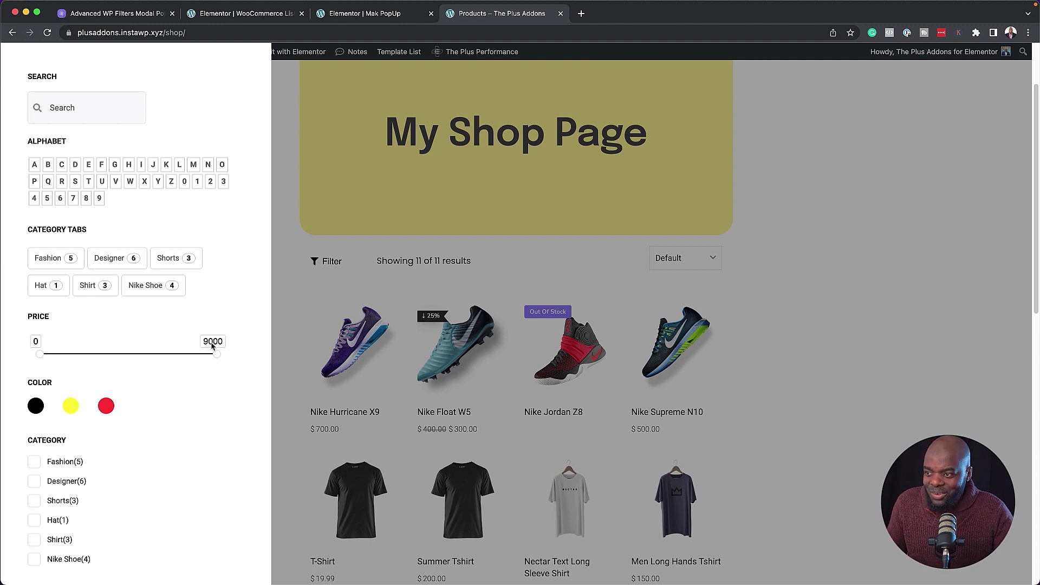
{"action": "left_click_drag", "start_coordinate": [39, 354], "coordinate": [145, 363]}
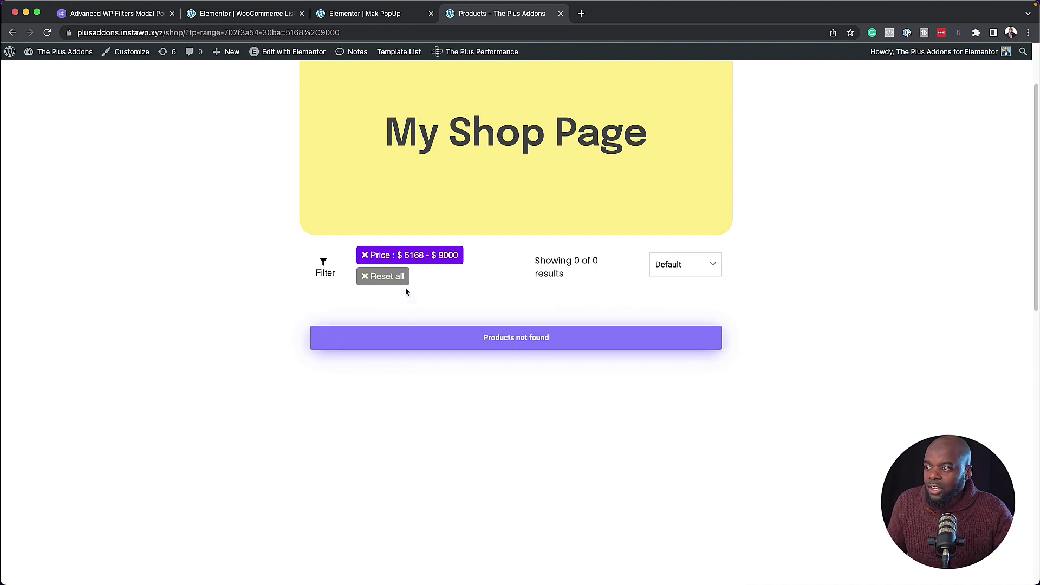
{"action": "left_click", "coordinate": [367, 278]}
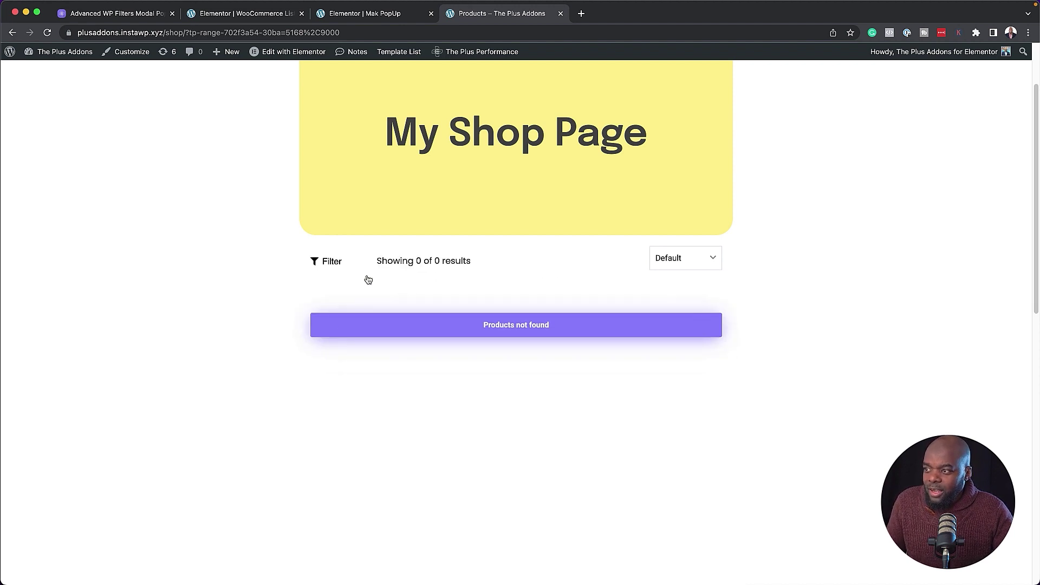
Test the popup's price filter with a range of $0 to $1464, and reset all filters.
{"action": "left_click", "coordinate": [340, 266]}
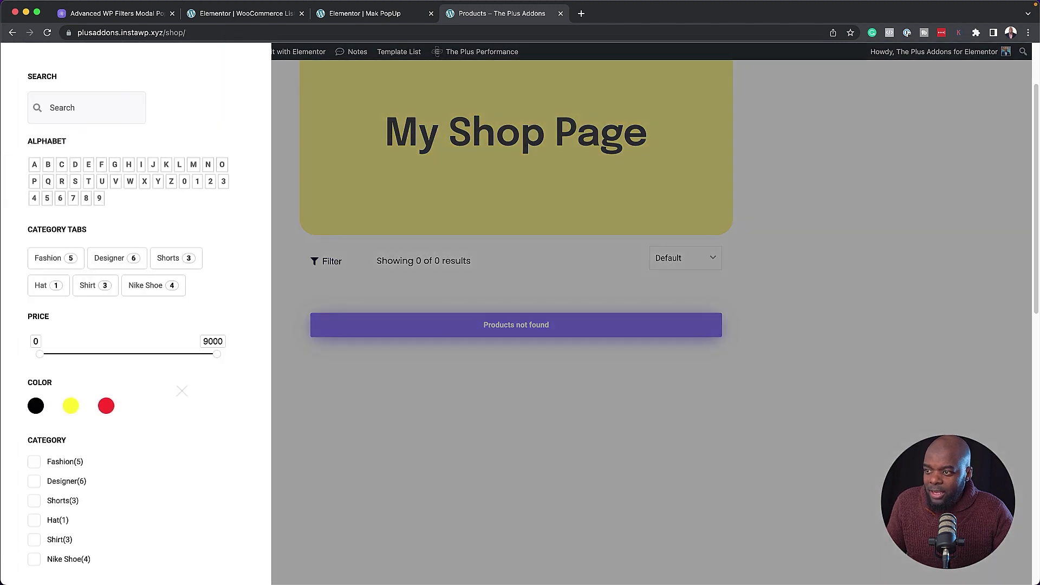
{"action": "left_click_drag", "start_coordinate": [221, 360], "coordinate": [68, 356]}
{"action": "left_click", "coordinate": [263, 390]}
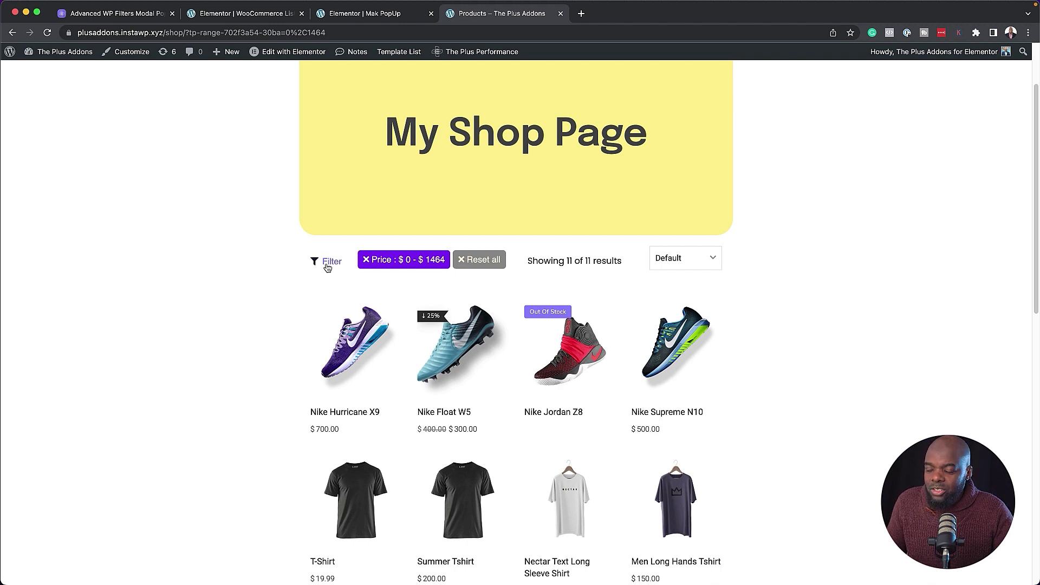
{"action": "left_click", "coordinate": [463, 263]}
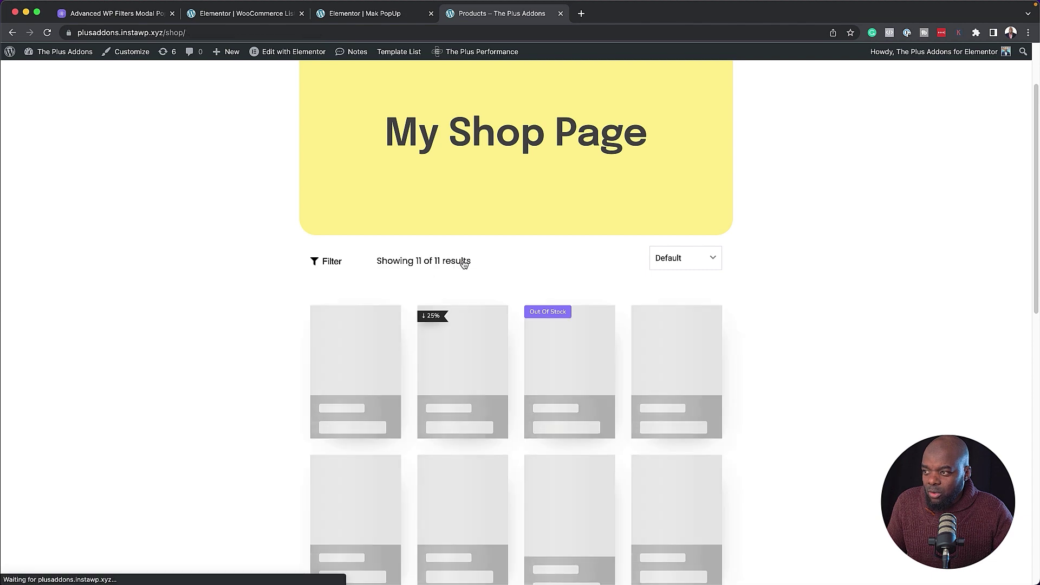
Test the popup's alphabet filter with the letter N, and remove that filter.
{"action": "left_click", "coordinate": [328, 263]}
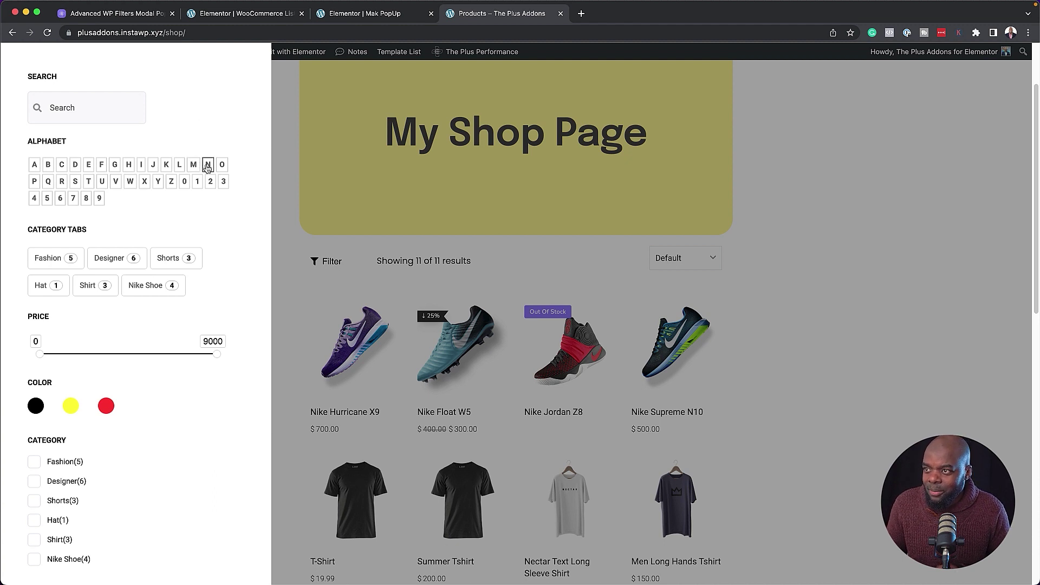
{"action": "left_click", "coordinate": [207, 166]}
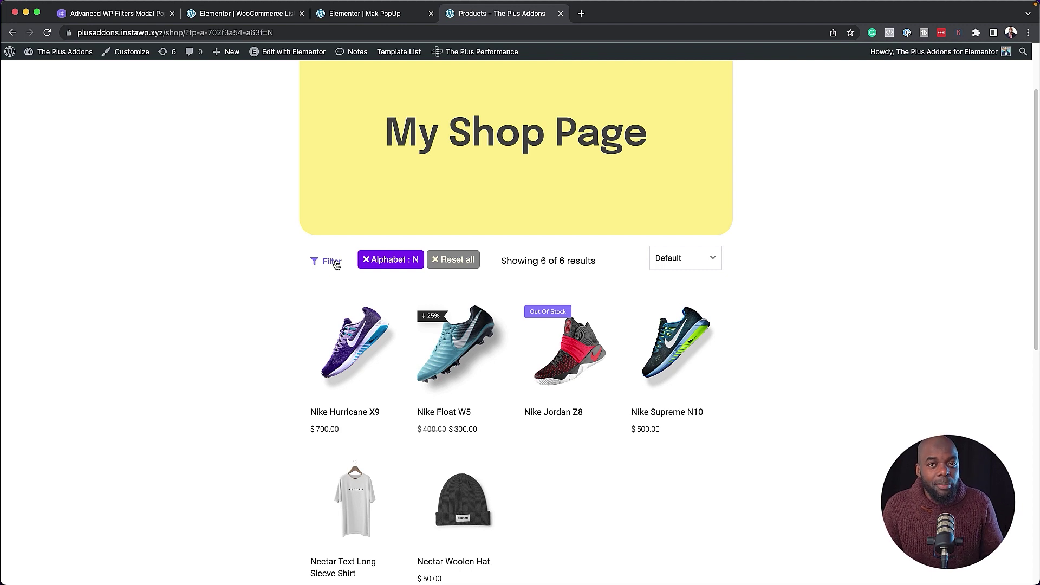
{"action": "left_click", "coordinate": [366, 261]}
Test the shop page's sorting options by showing only Featured products, and reset all filters.
{"action": "left_click", "coordinate": [678, 263]}
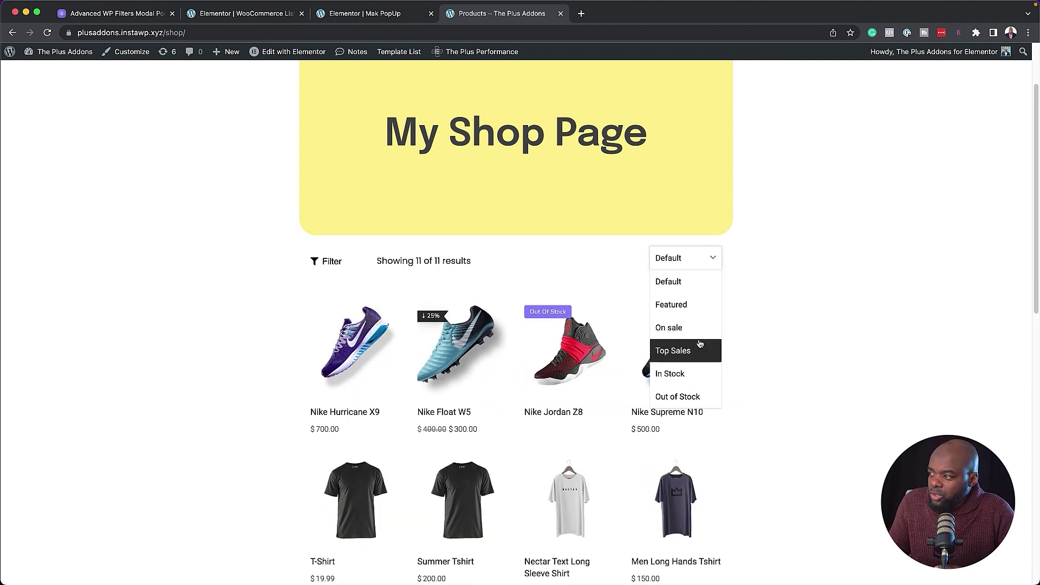
{"action": "left_click", "coordinate": [698, 311]}
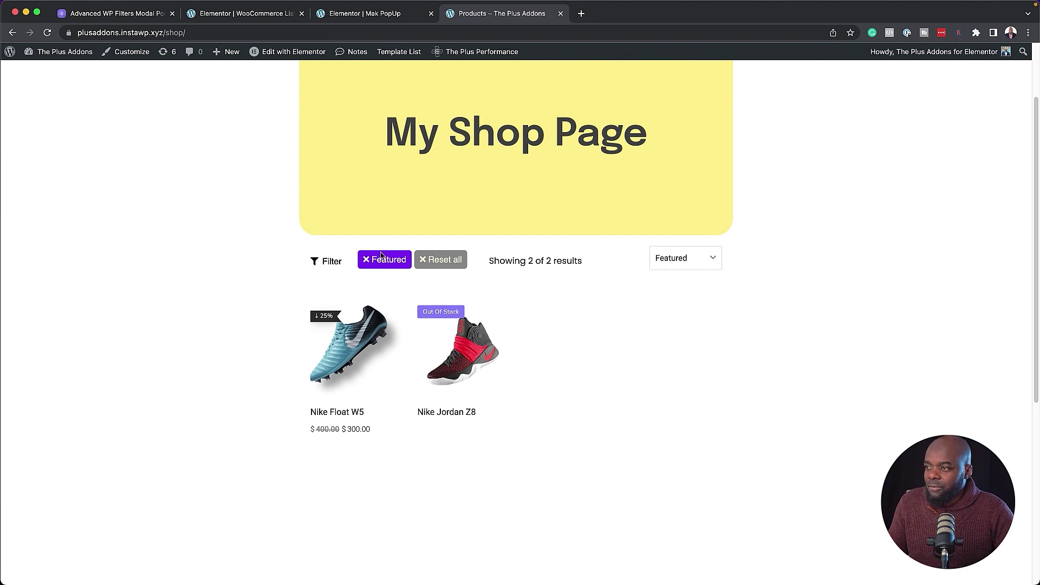
{"action": "left_click", "coordinate": [430, 262]}
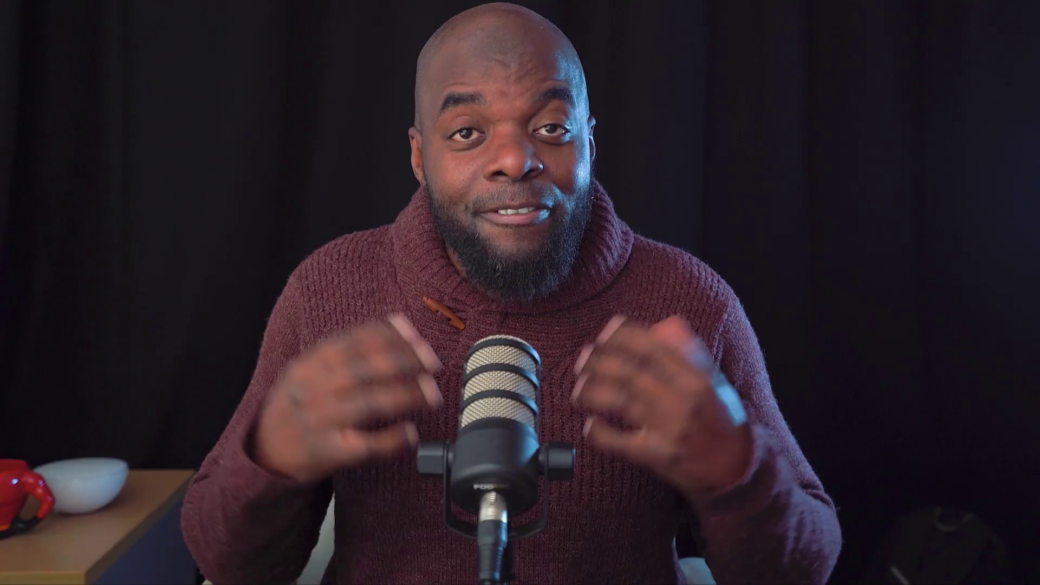